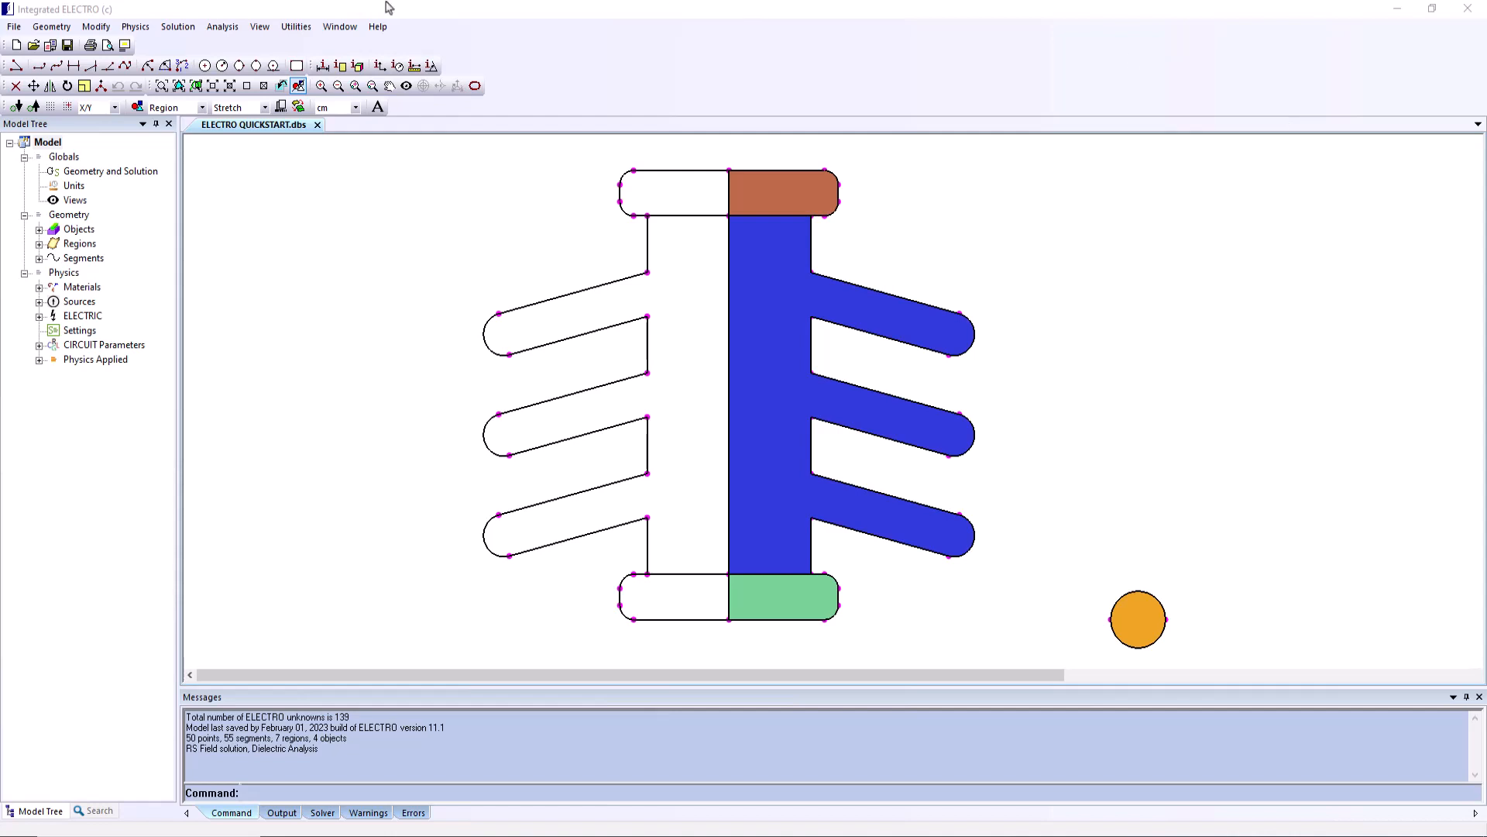
# Step: Start a new parameter definition in Parametric Setup and examine the available parameter types
pyautogui.click(222, 27)
pyautogui.moveTo(220, 116)
pyautogui.click(341, 116)
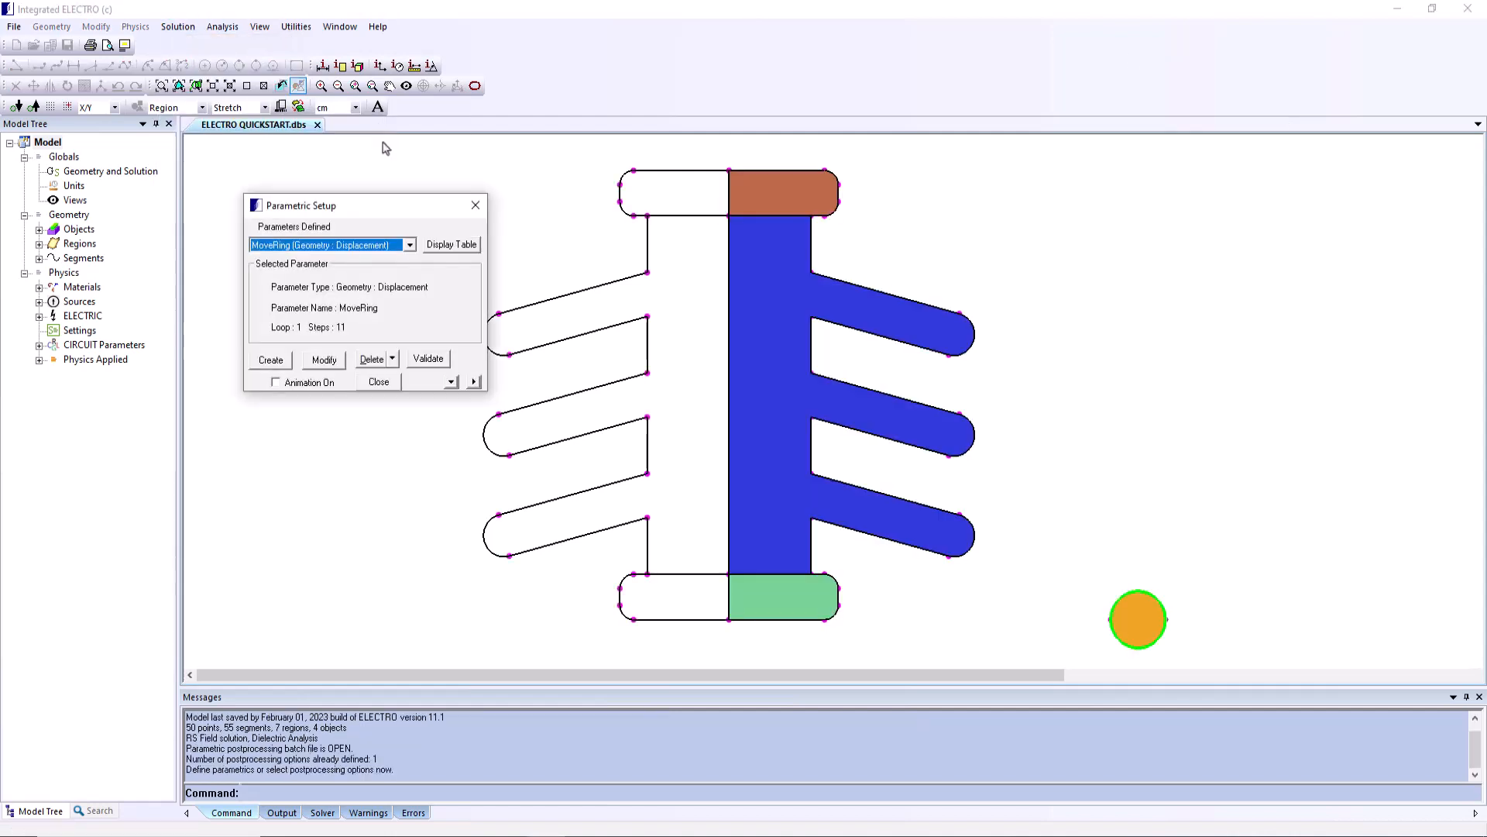
pyautogui.click(270, 359)
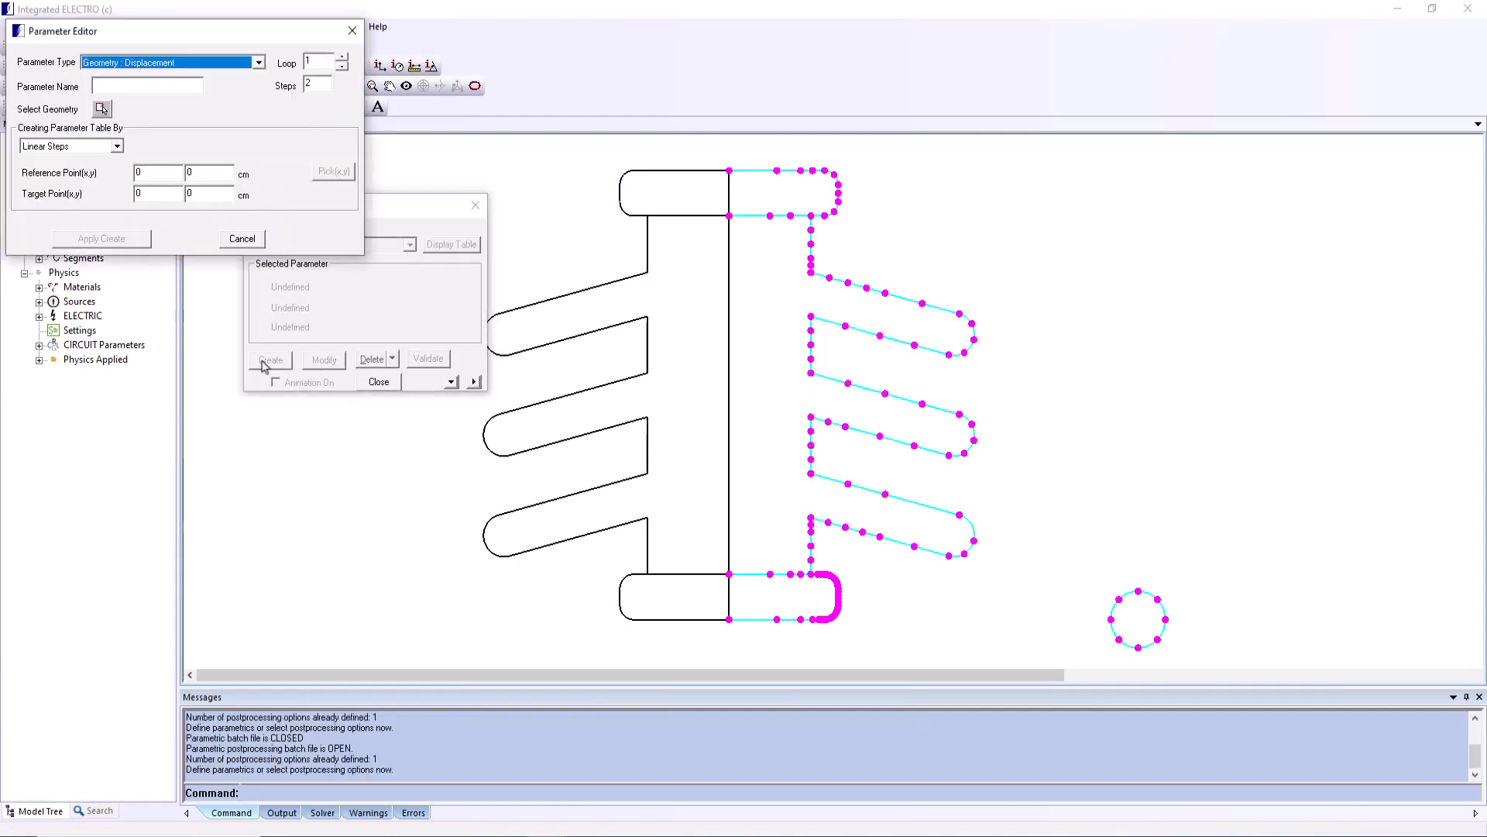
pyautogui.click(261, 65)
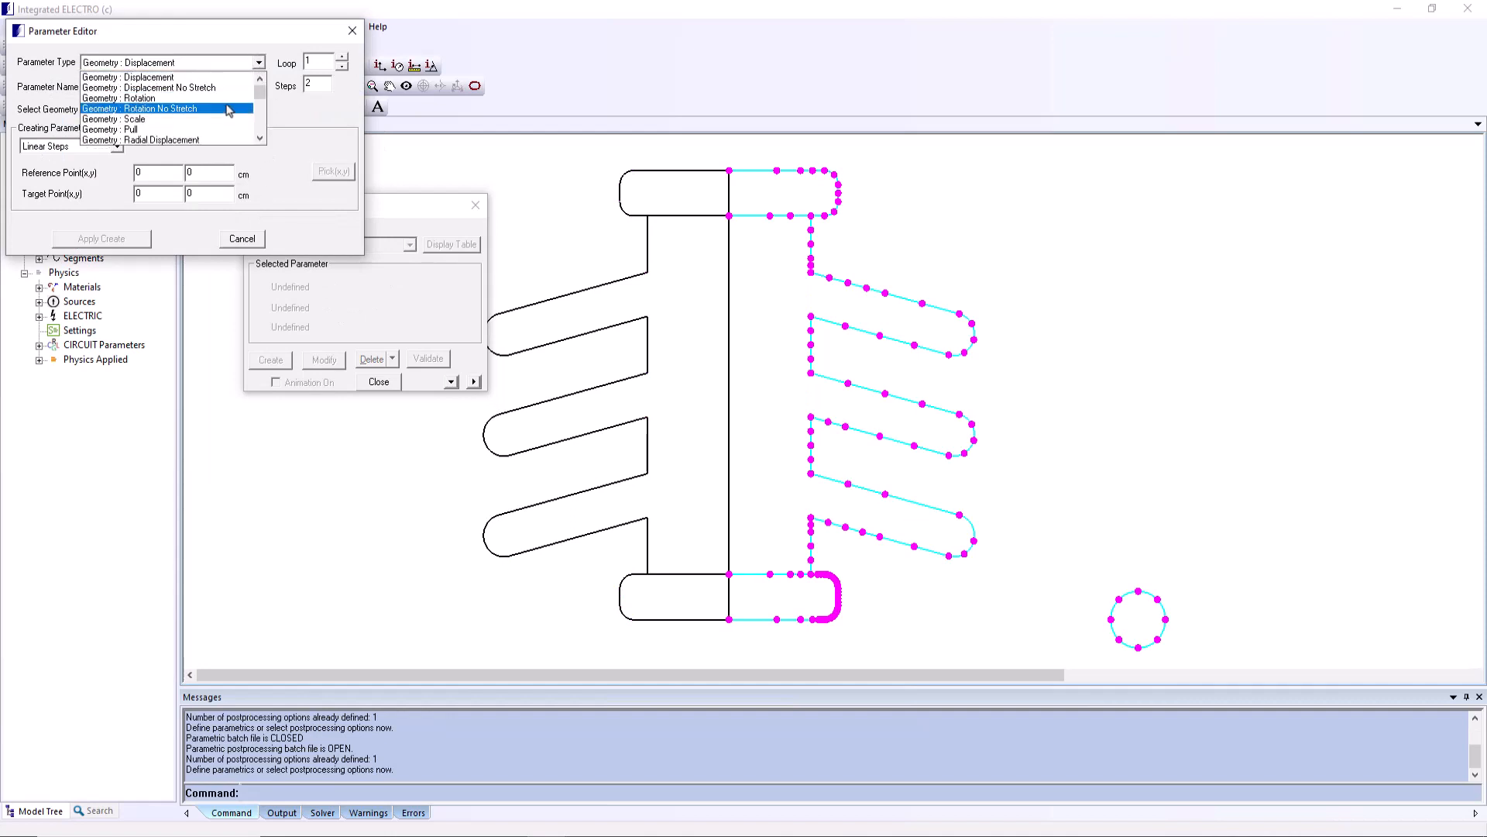
pyautogui.scroll(-2, 222, 130)
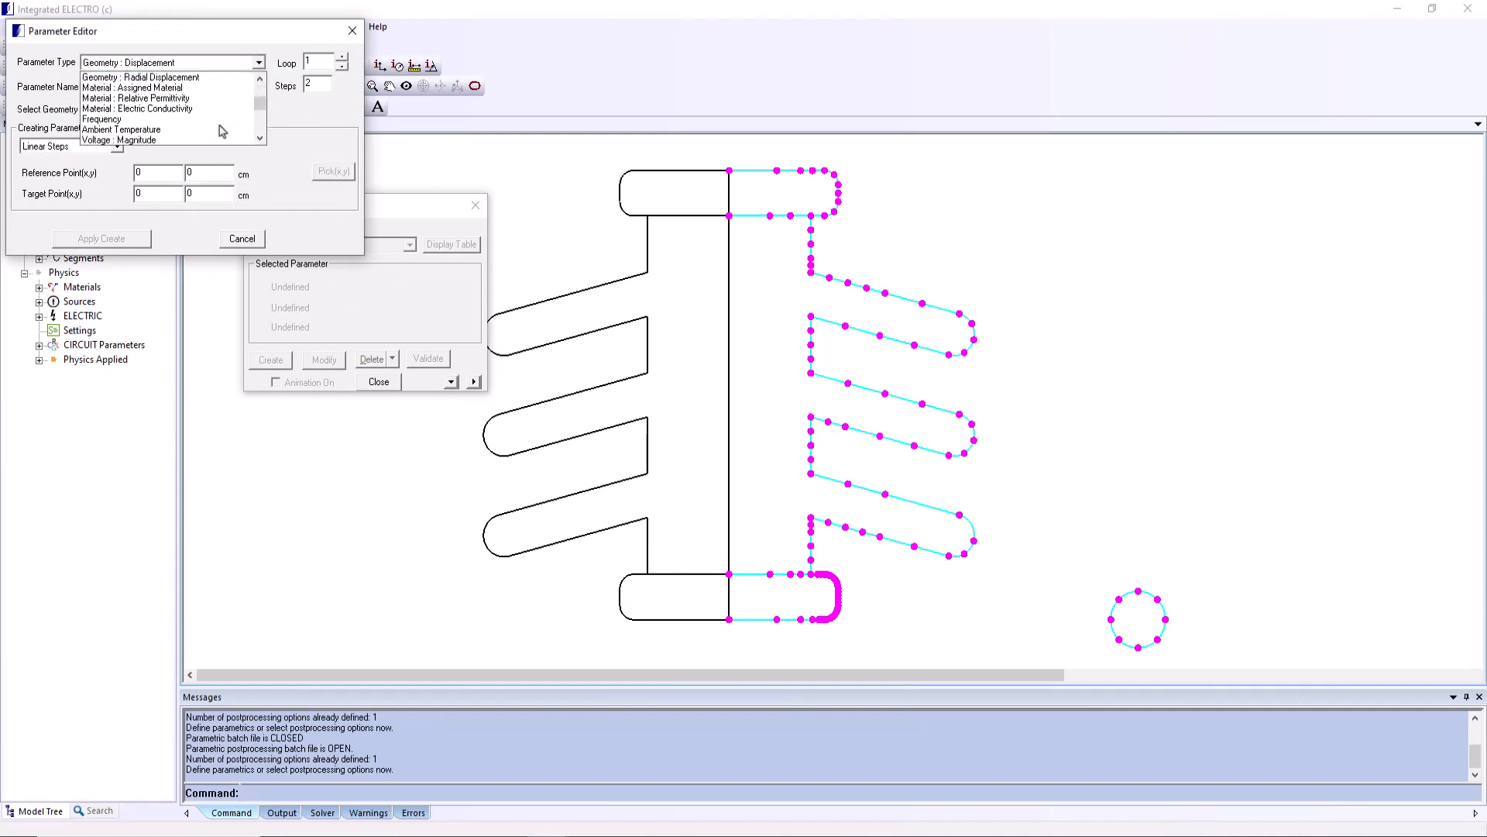
pyautogui.scroll(-3, 222, 130)
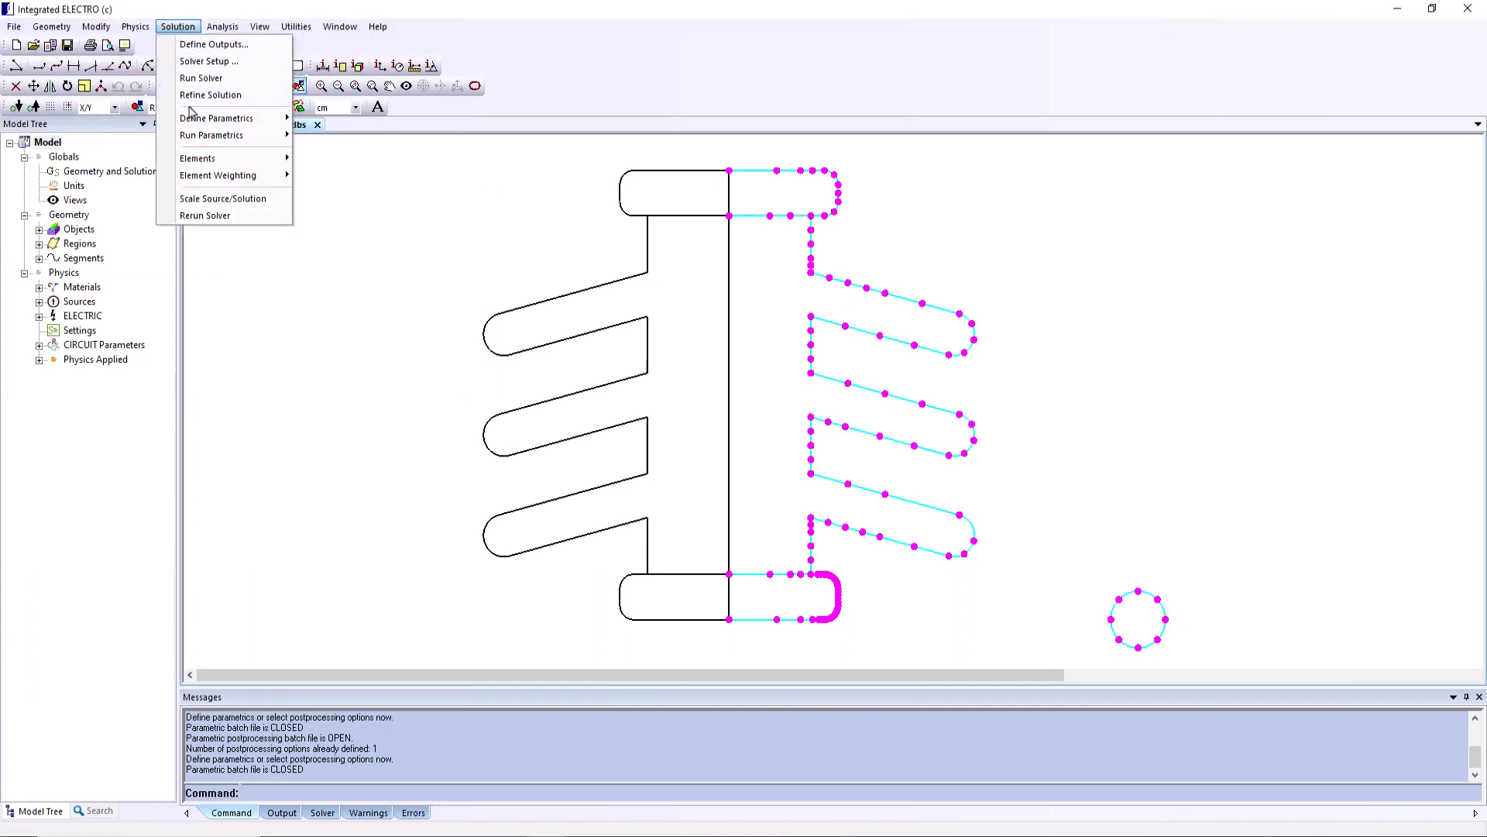
# Step: Define a new Geometry : Displacement parameter named MoveRing with 11 steps and a target point y of 2 cm
pyautogui.moveTo(192, 117)
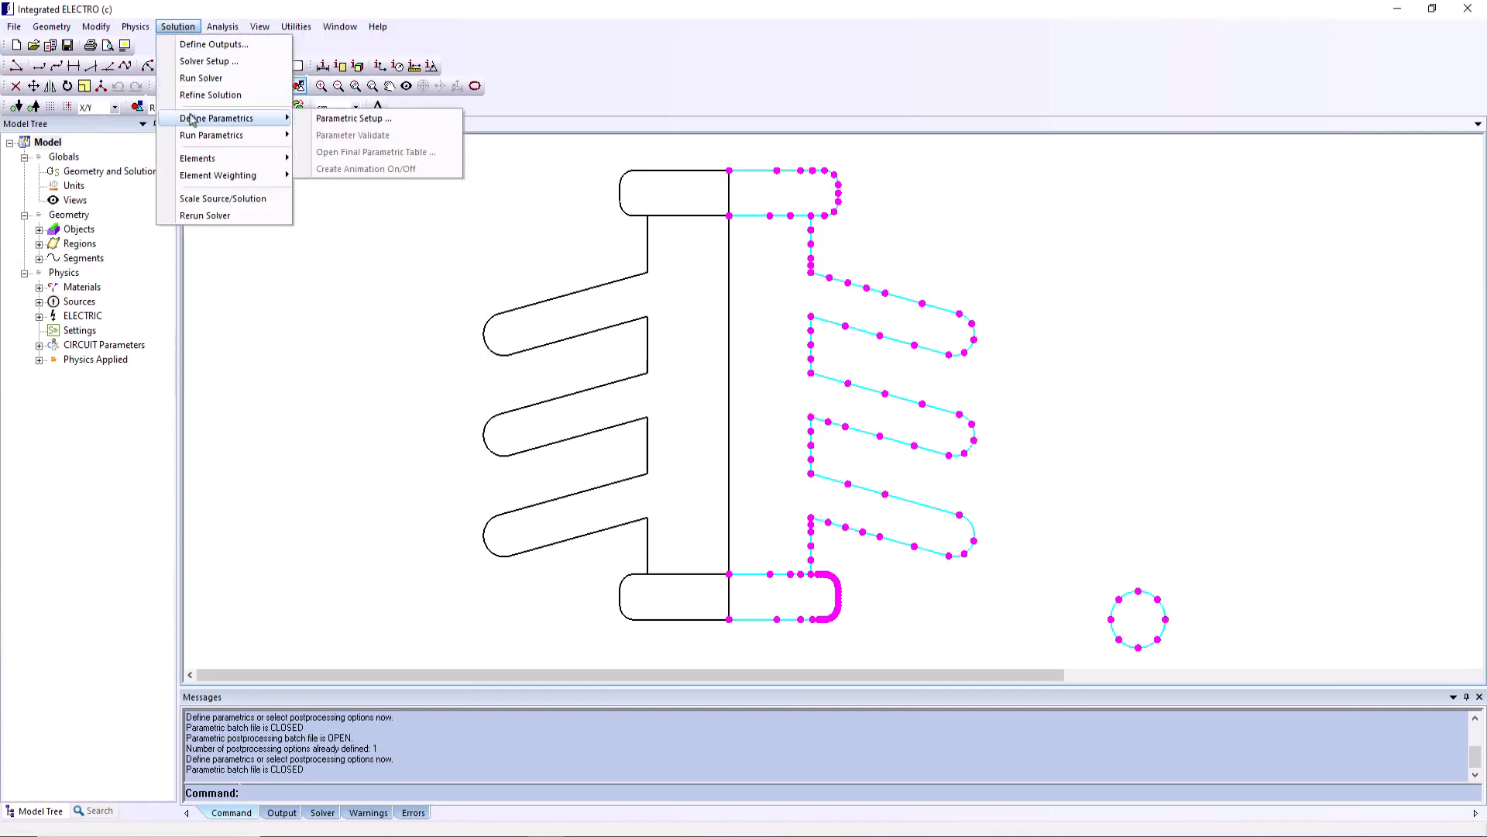
pyautogui.click(357, 120)
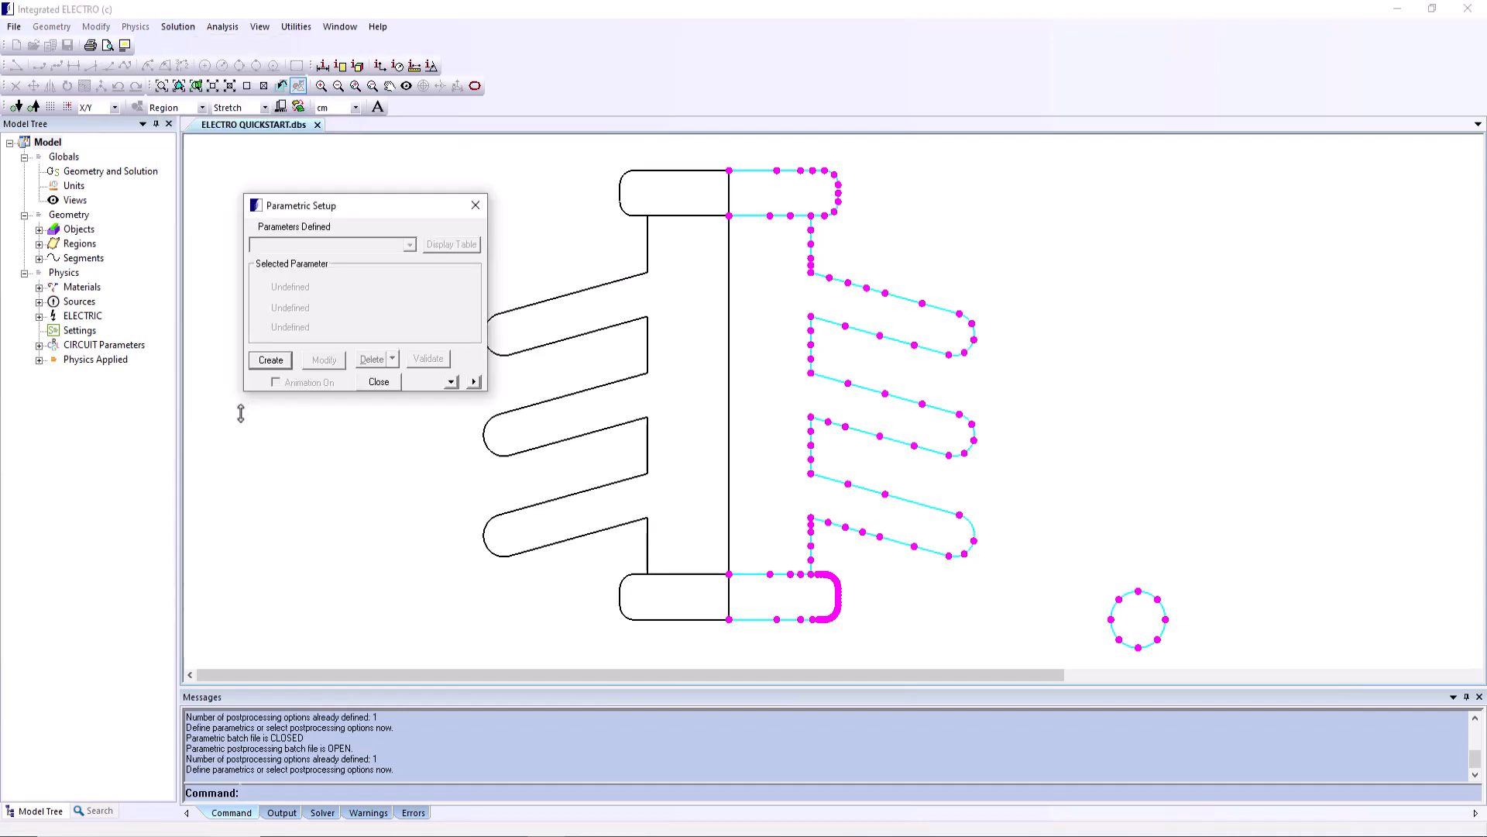
pyautogui.click(272, 360)
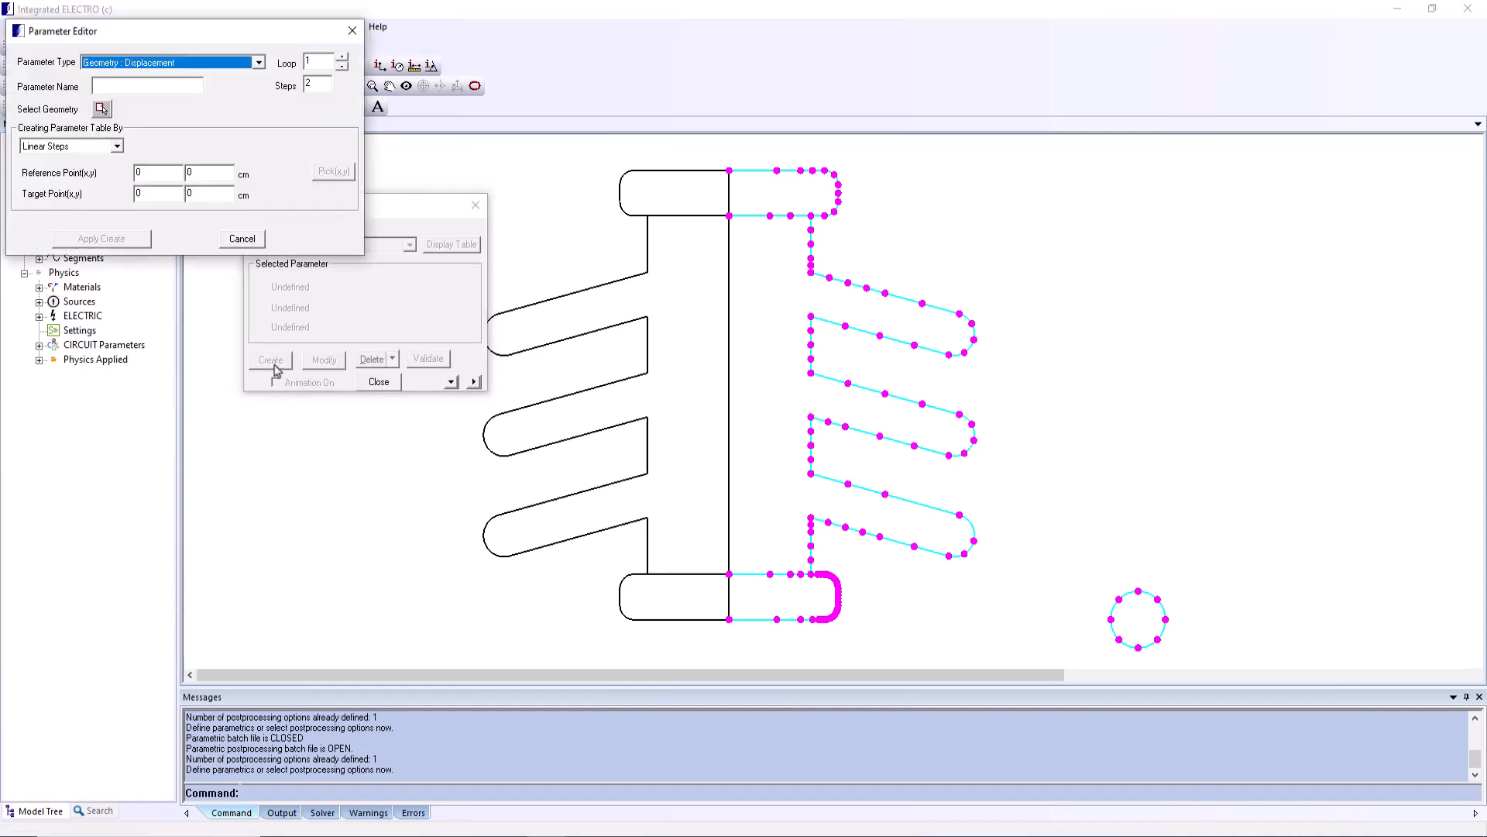
pyautogui.click(192, 85)
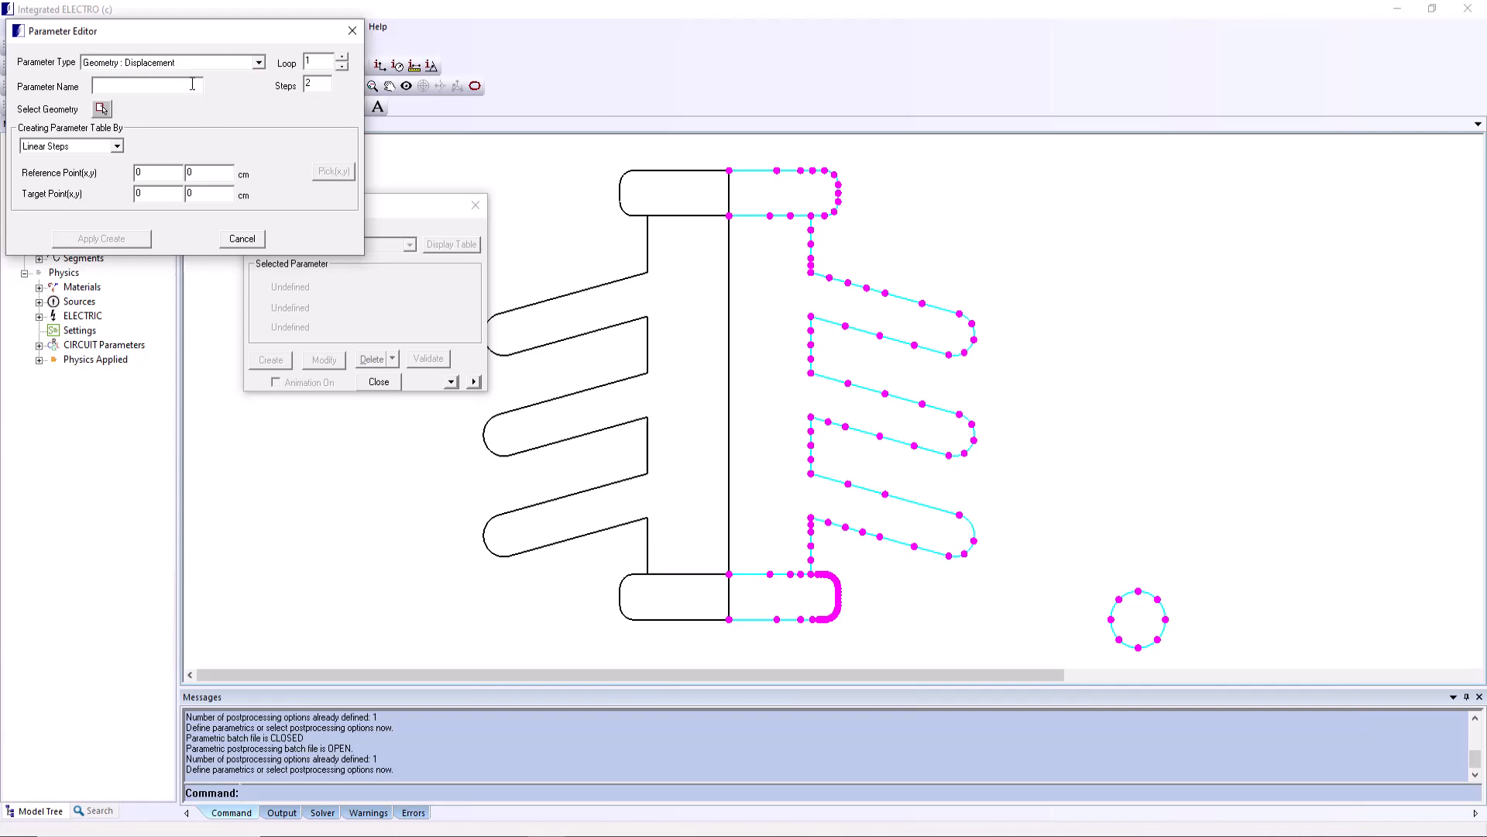
pyautogui.write('Move')
pyautogui.write('Ring')
pyautogui.write('11')
pyautogui.click(1056, 93)
pyautogui.click(214, 196)
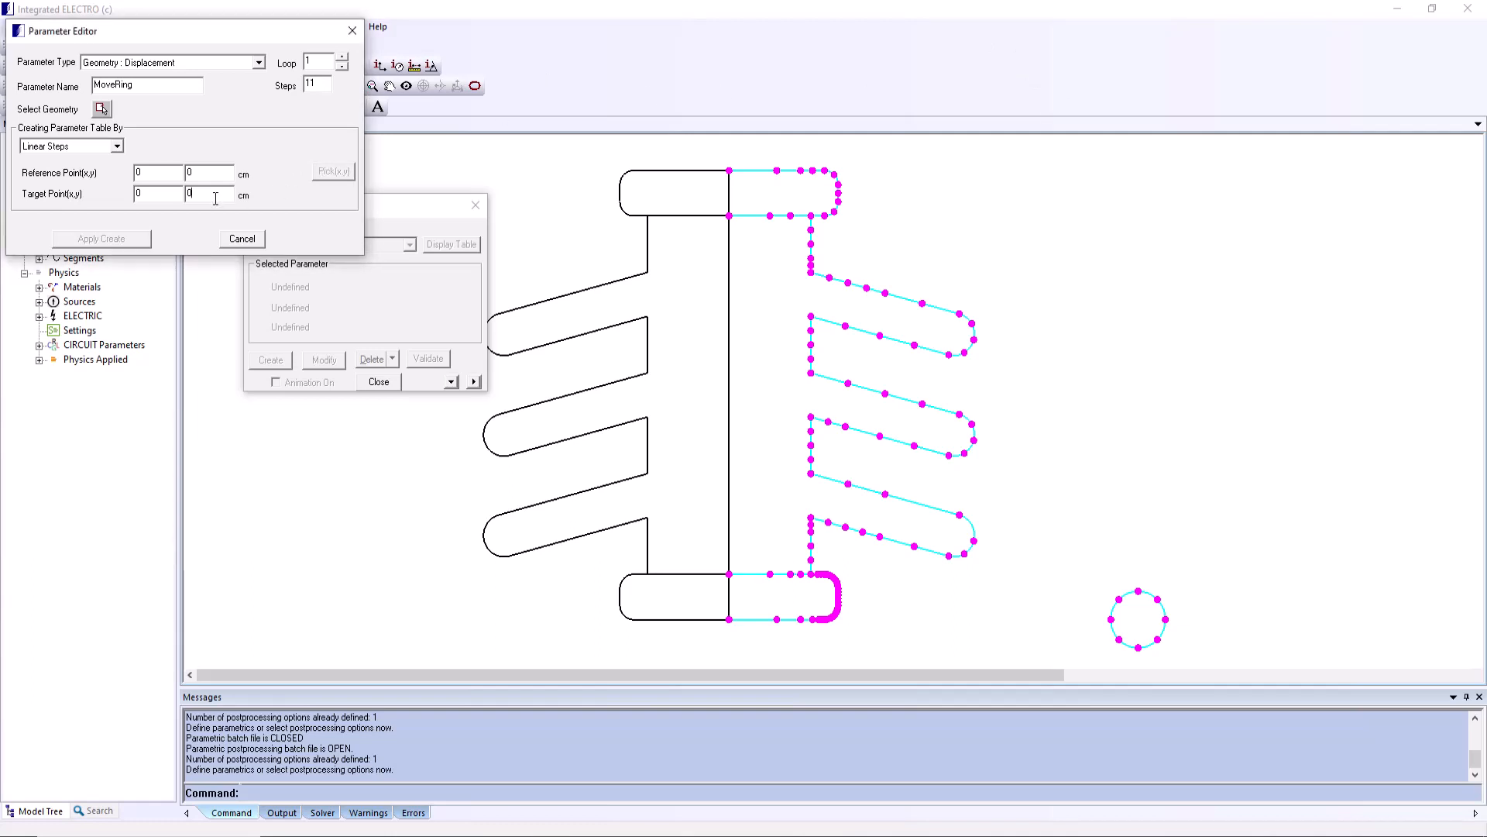
pyautogui.write('2')
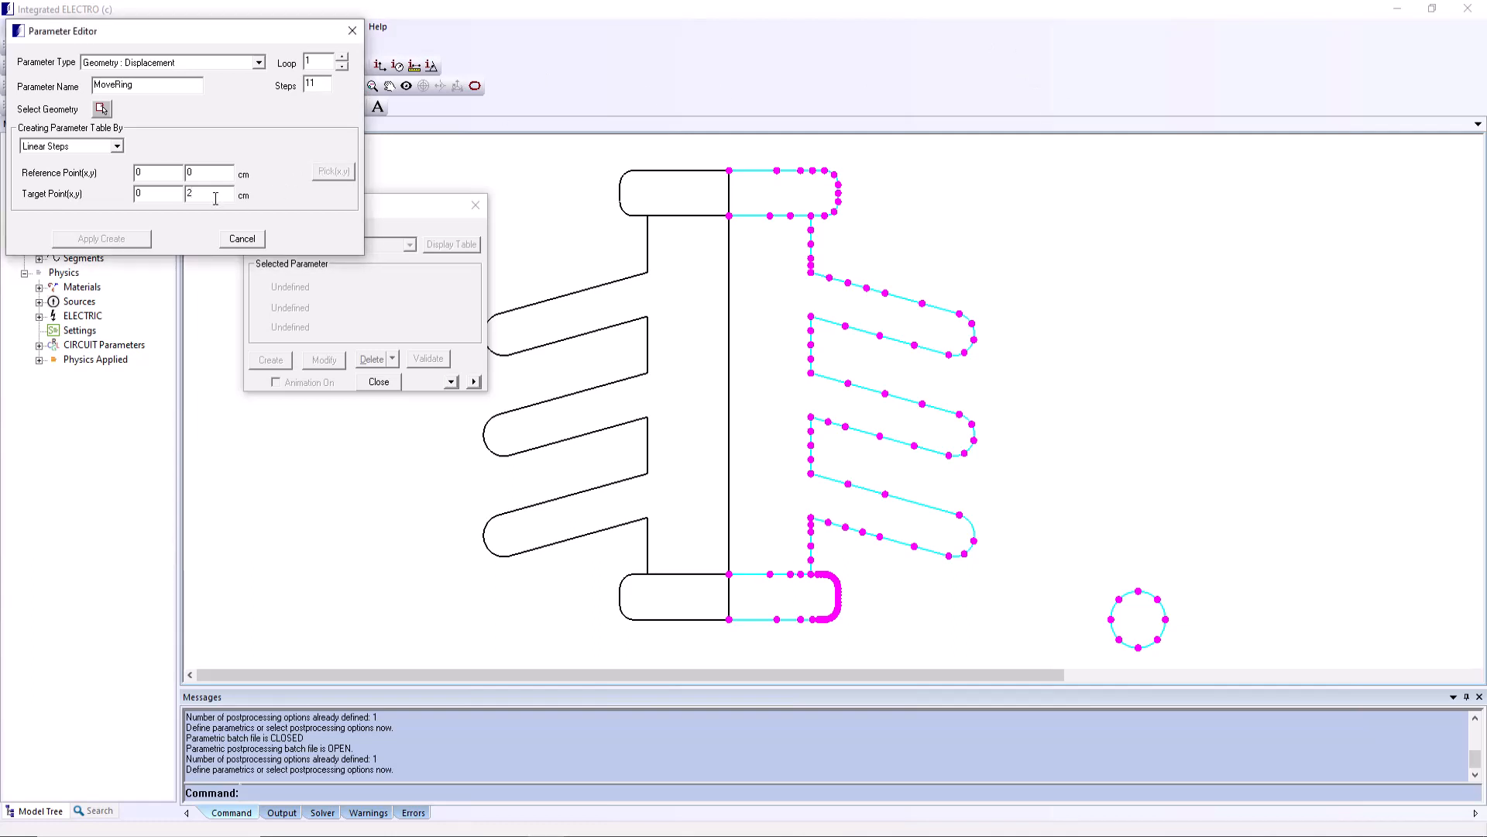
# Step: Assign the orange circular region to the displacement and create the parameter
pyautogui.click(100, 108)
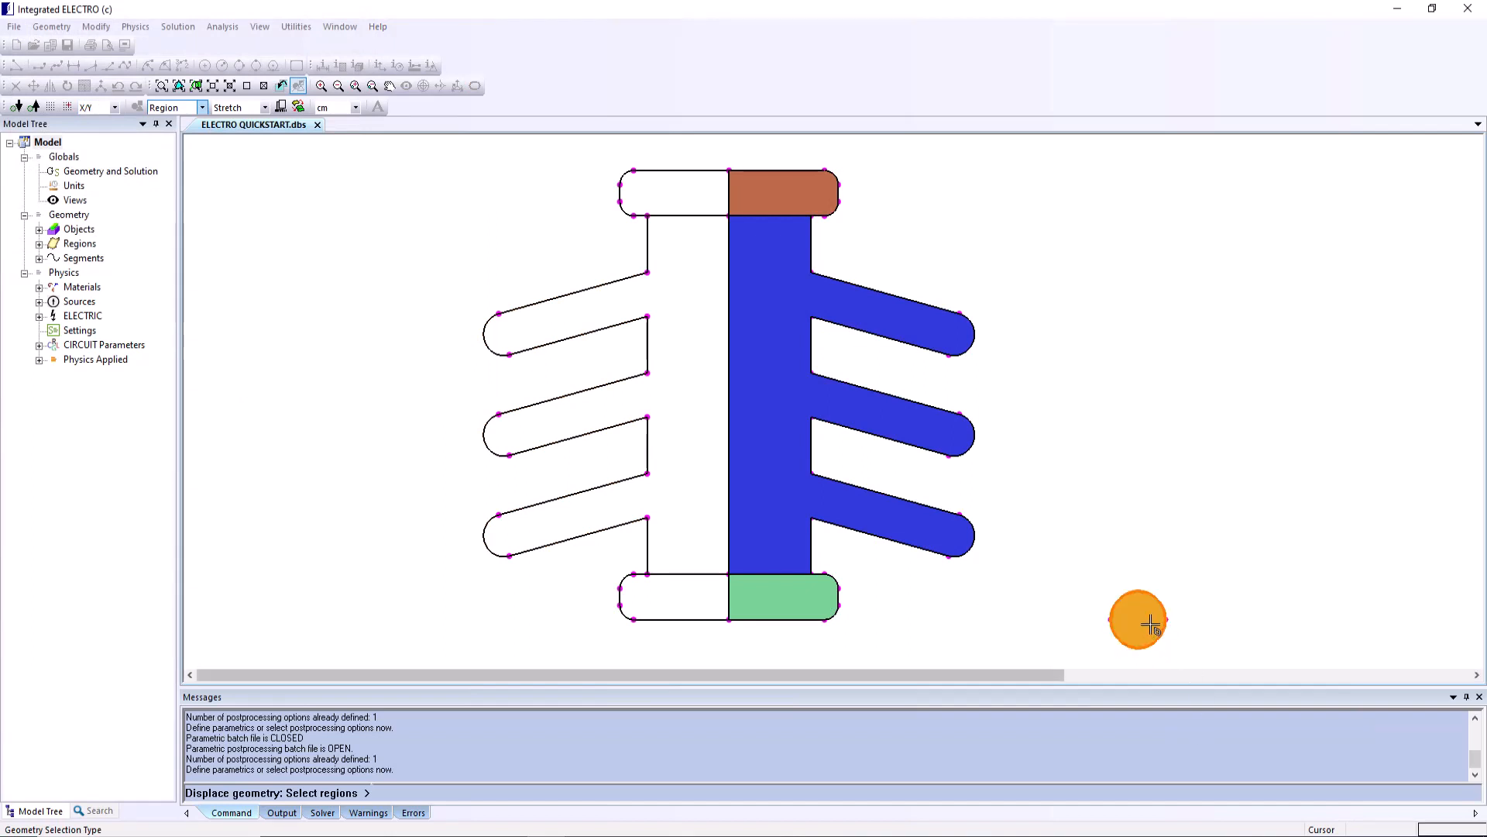
pyautogui.click(1151, 625)
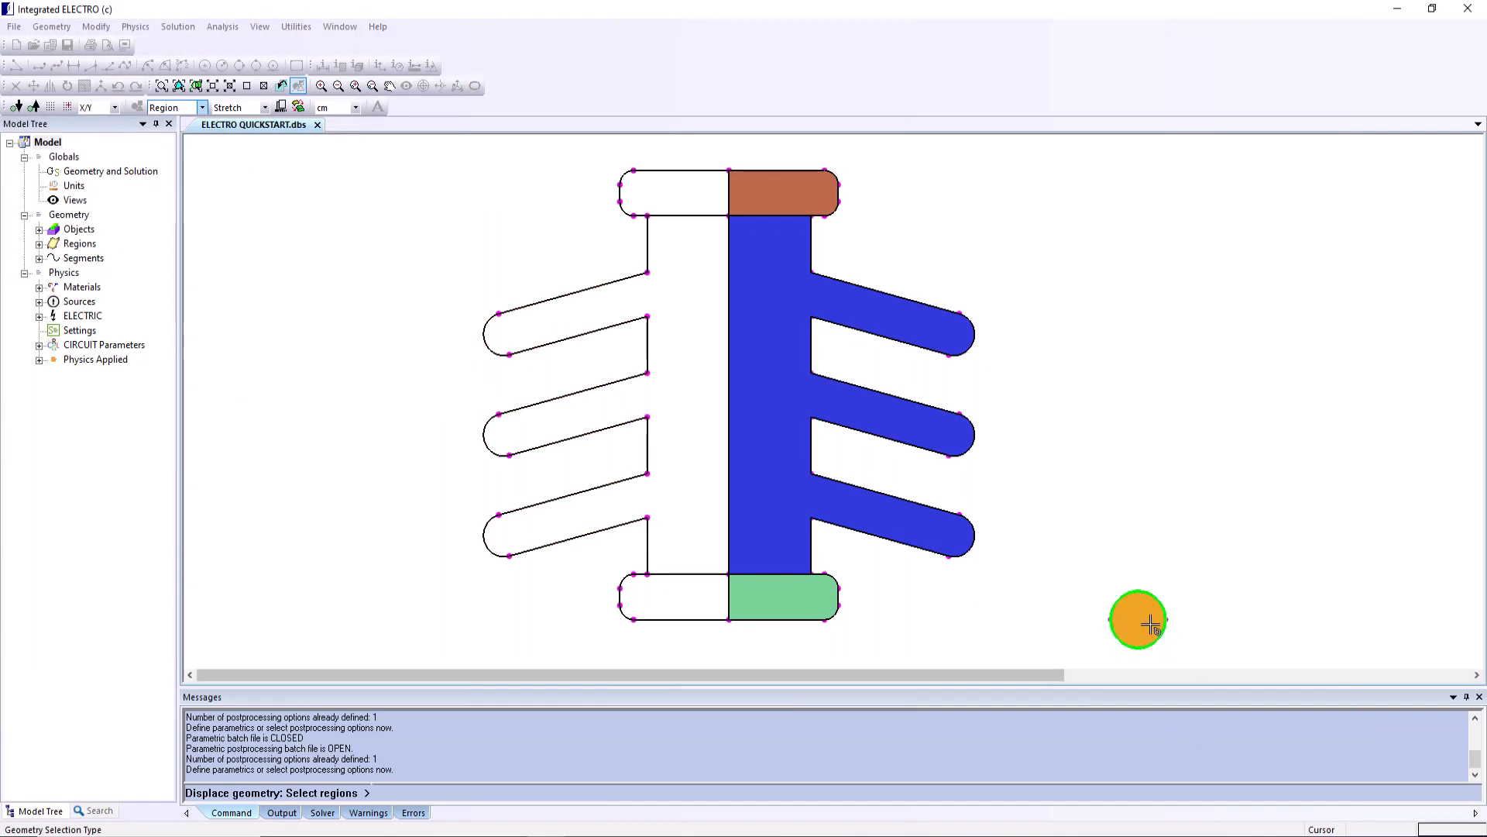
pyautogui.rightClick(1206, 586)
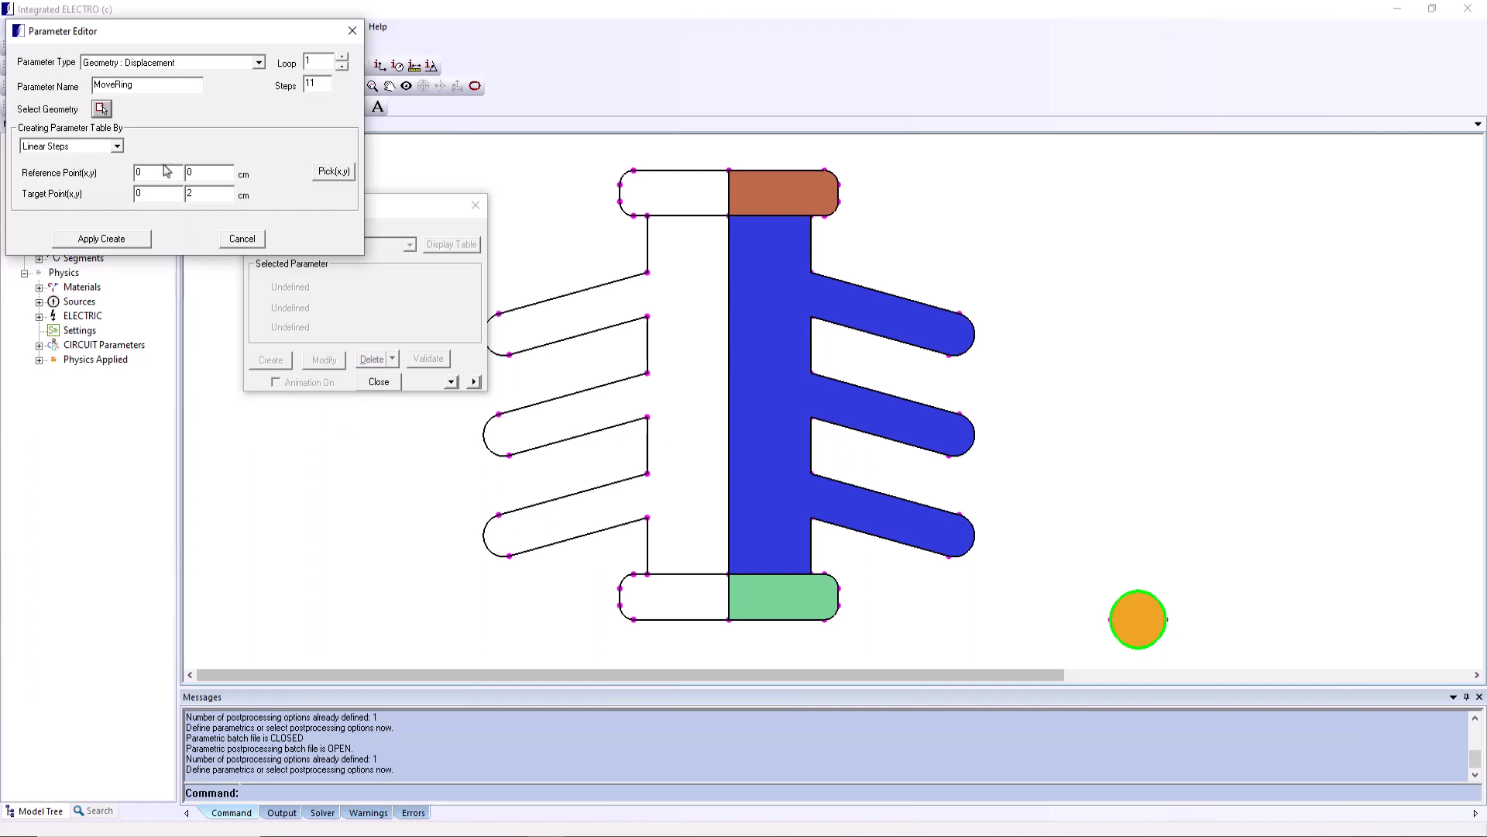
pyautogui.click(101, 239)
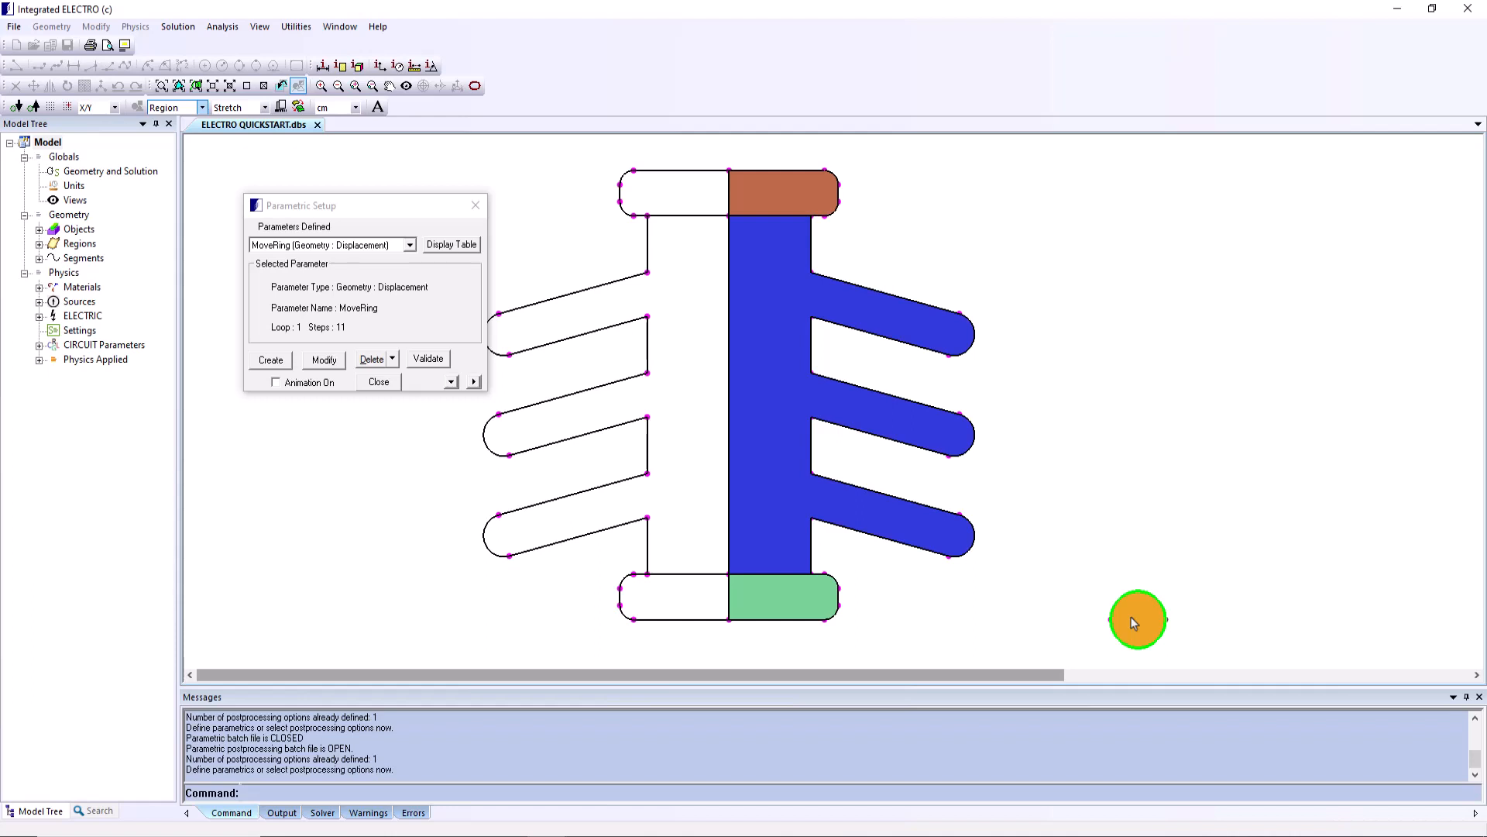
# Step: Expand the parametric definition and step table, and add a force-on-region postprocessing calculation for the orange circular region
pyautogui.click(476, 383)
pyautogui.click(450, 382)
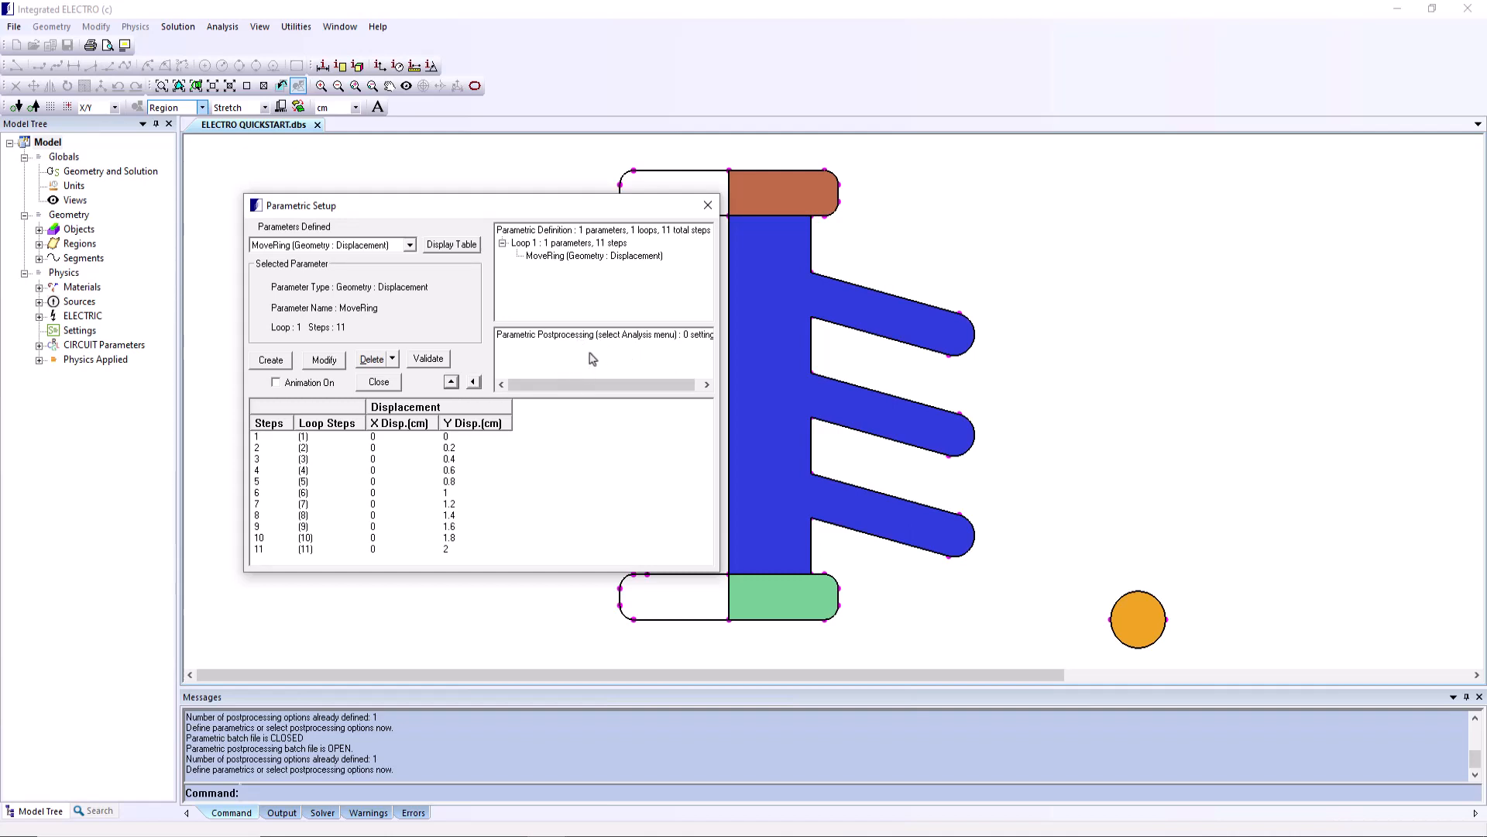
pyautogui.click(225, 27)
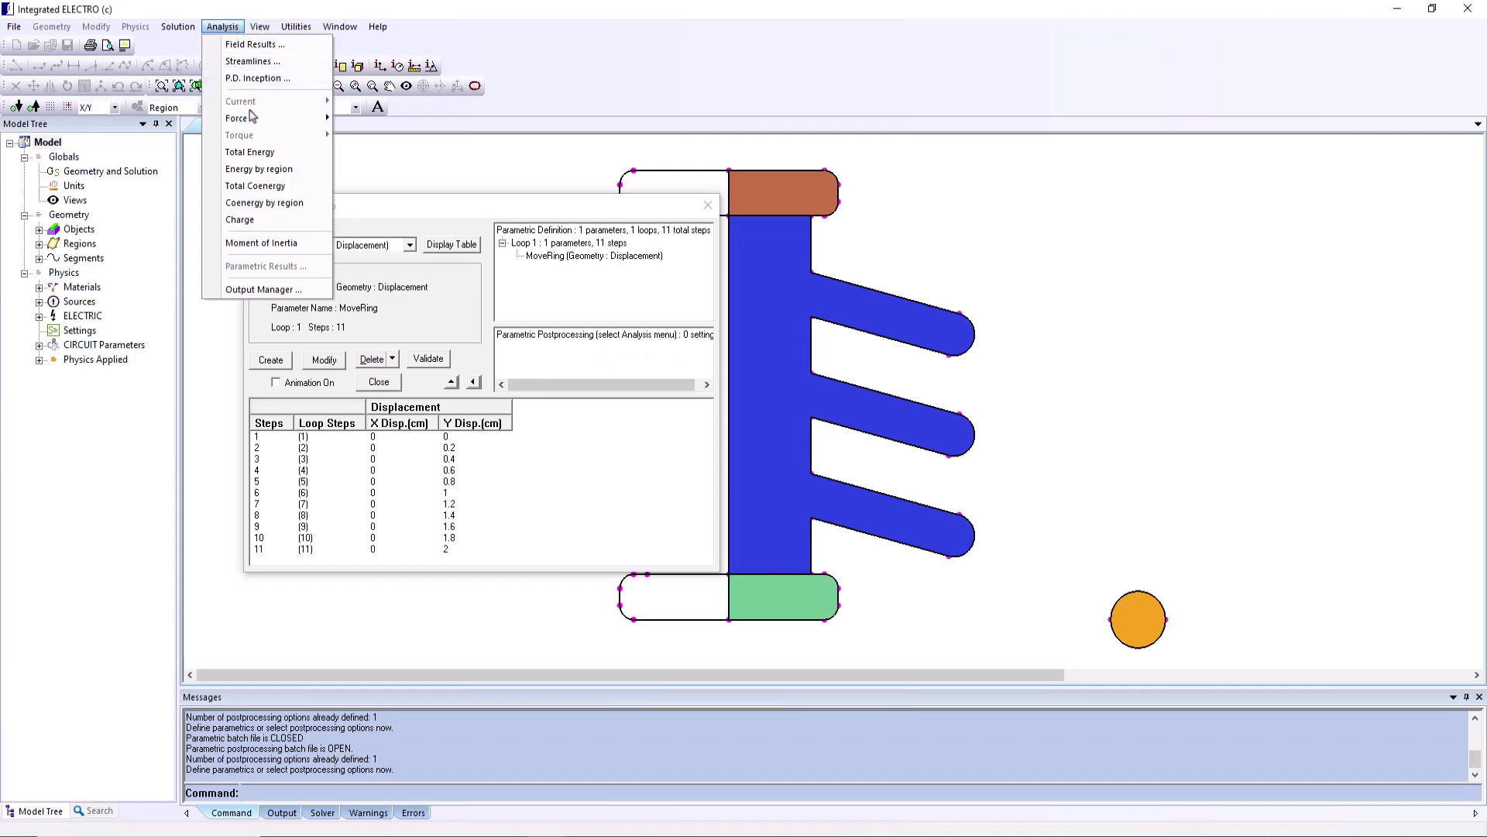
pyautogui.moveTo(256, 118)
pyautogui.click(427, 121)
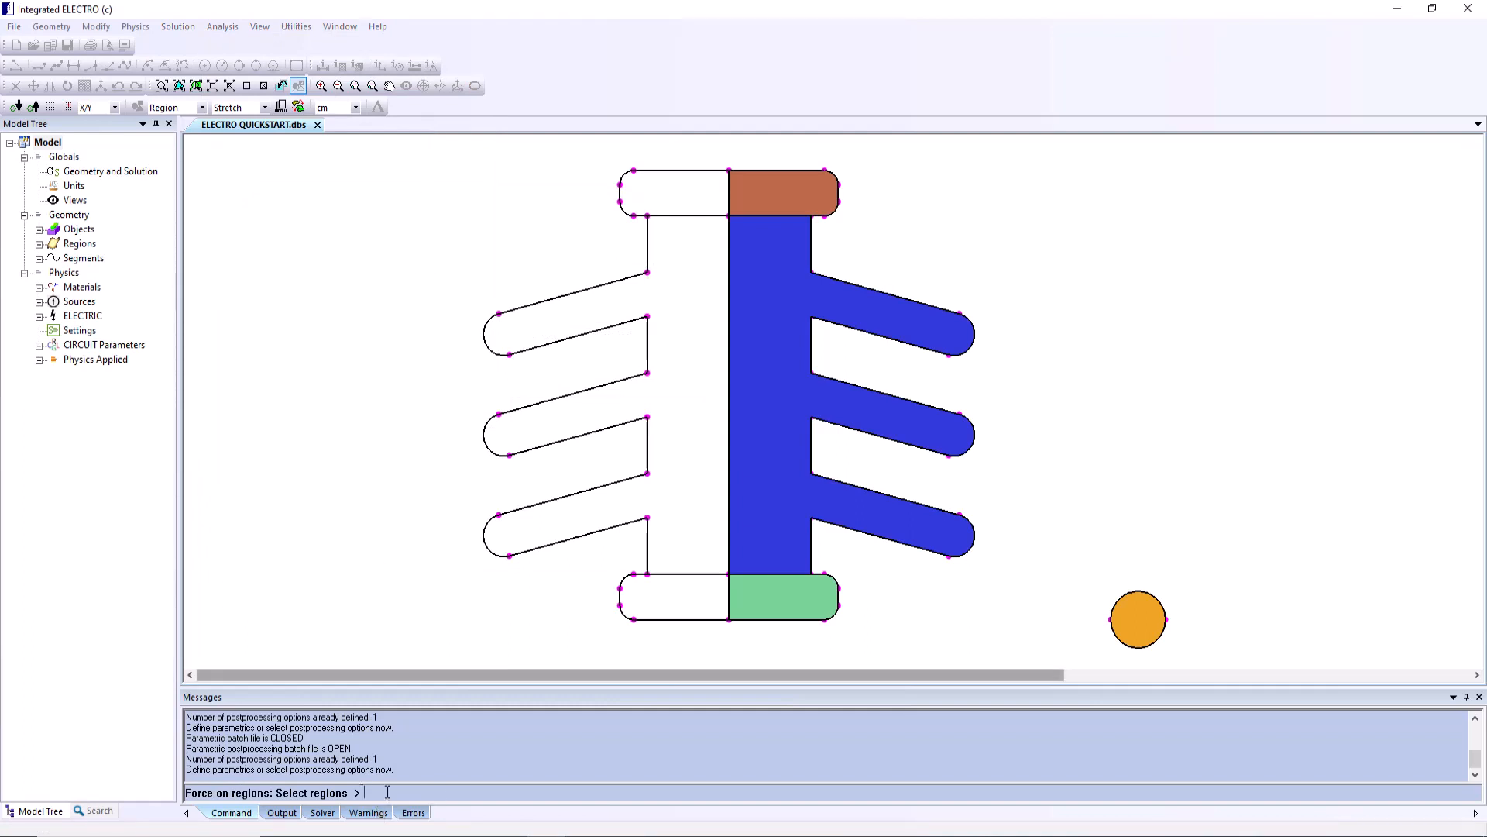
pyautogui.click(1129, 635)
pyautogui.rightClick(1015, 632)
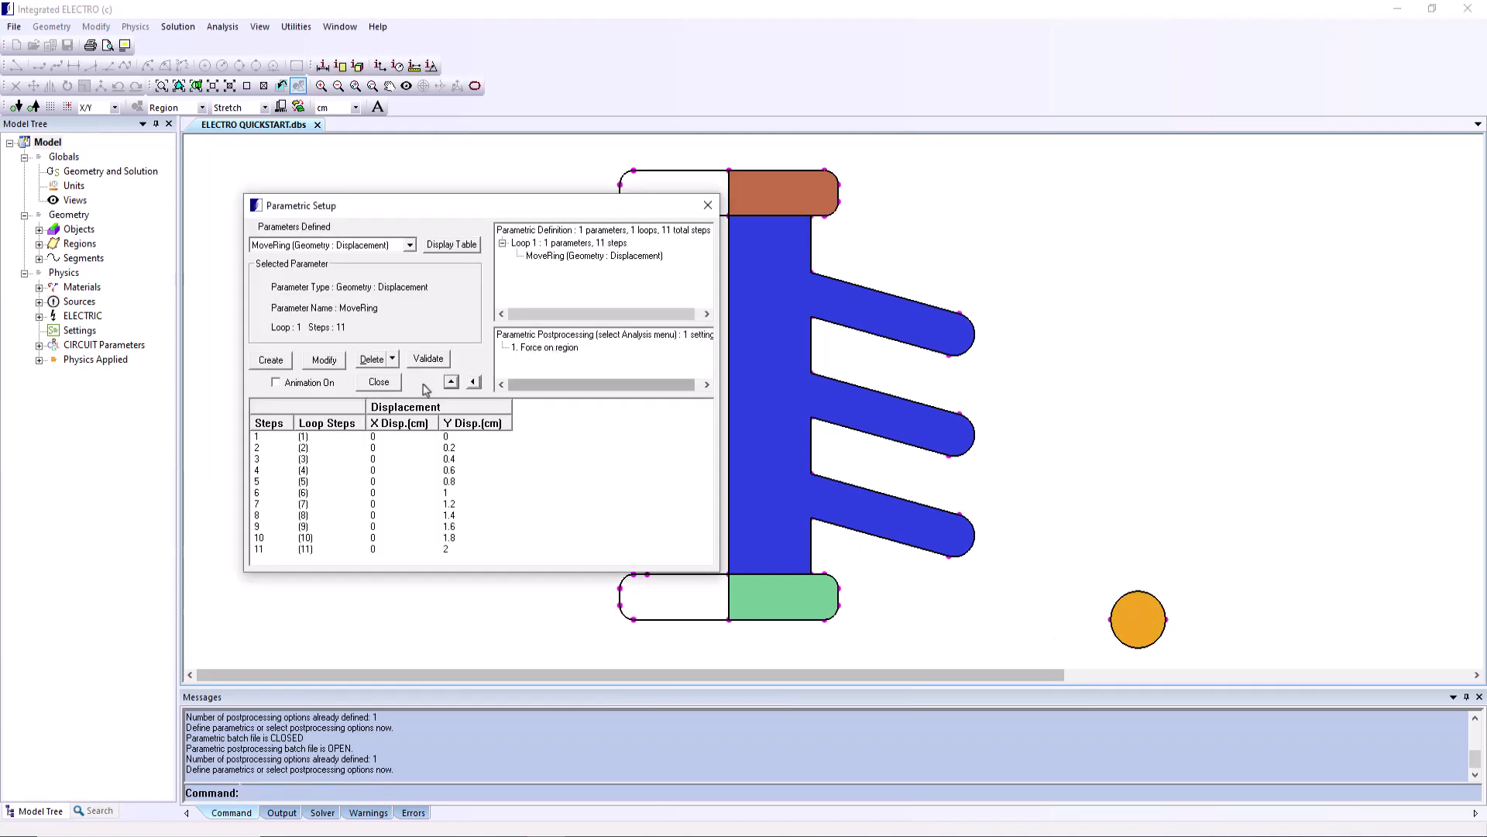
pyautogui.click(379, 382)
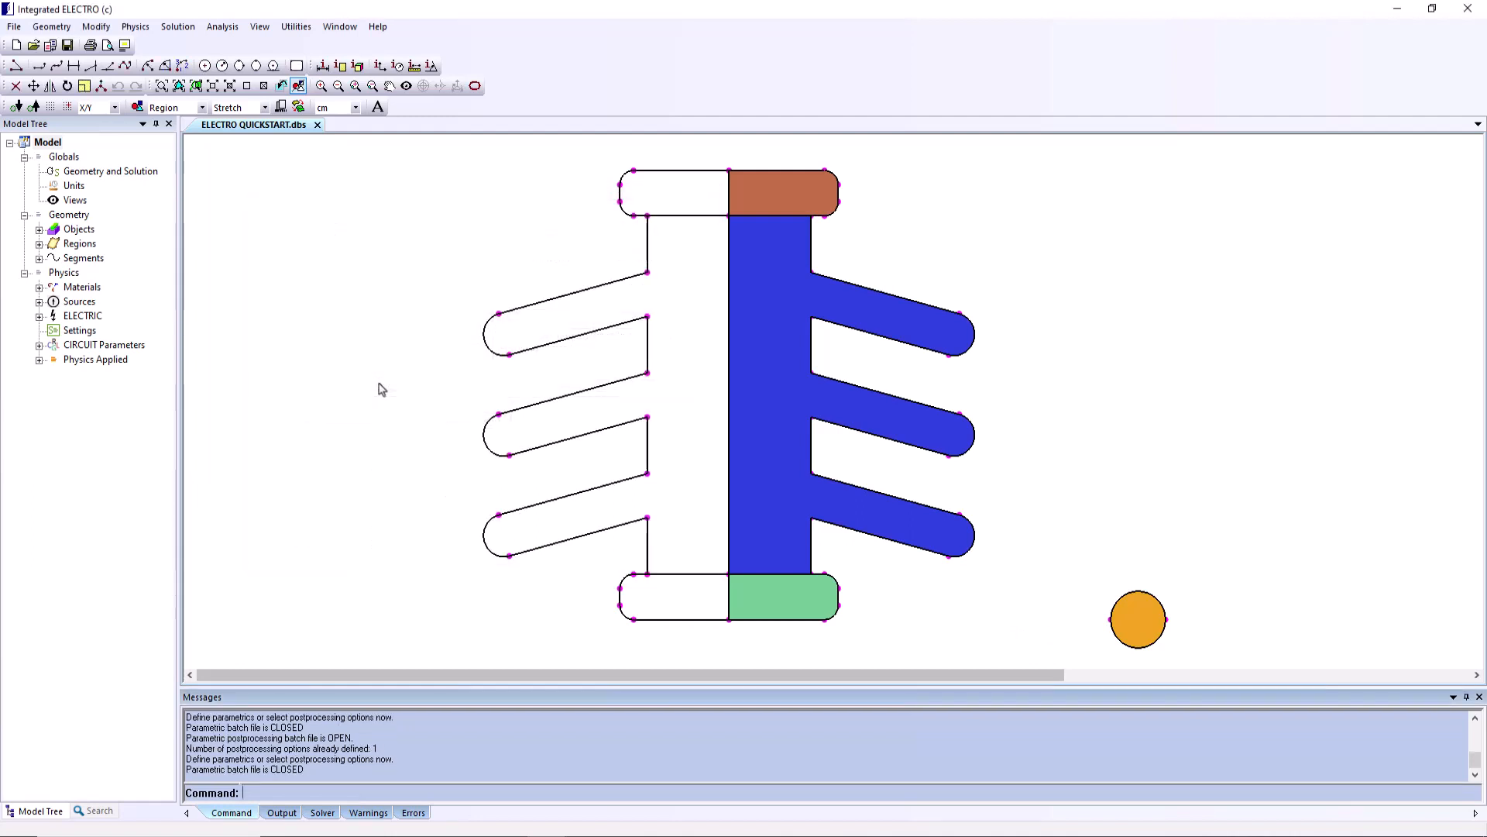
# Step: Clear all accumulated output data in the Output Manager
pyautogui.click(222, 26)
pyautogui.click(227, 288)
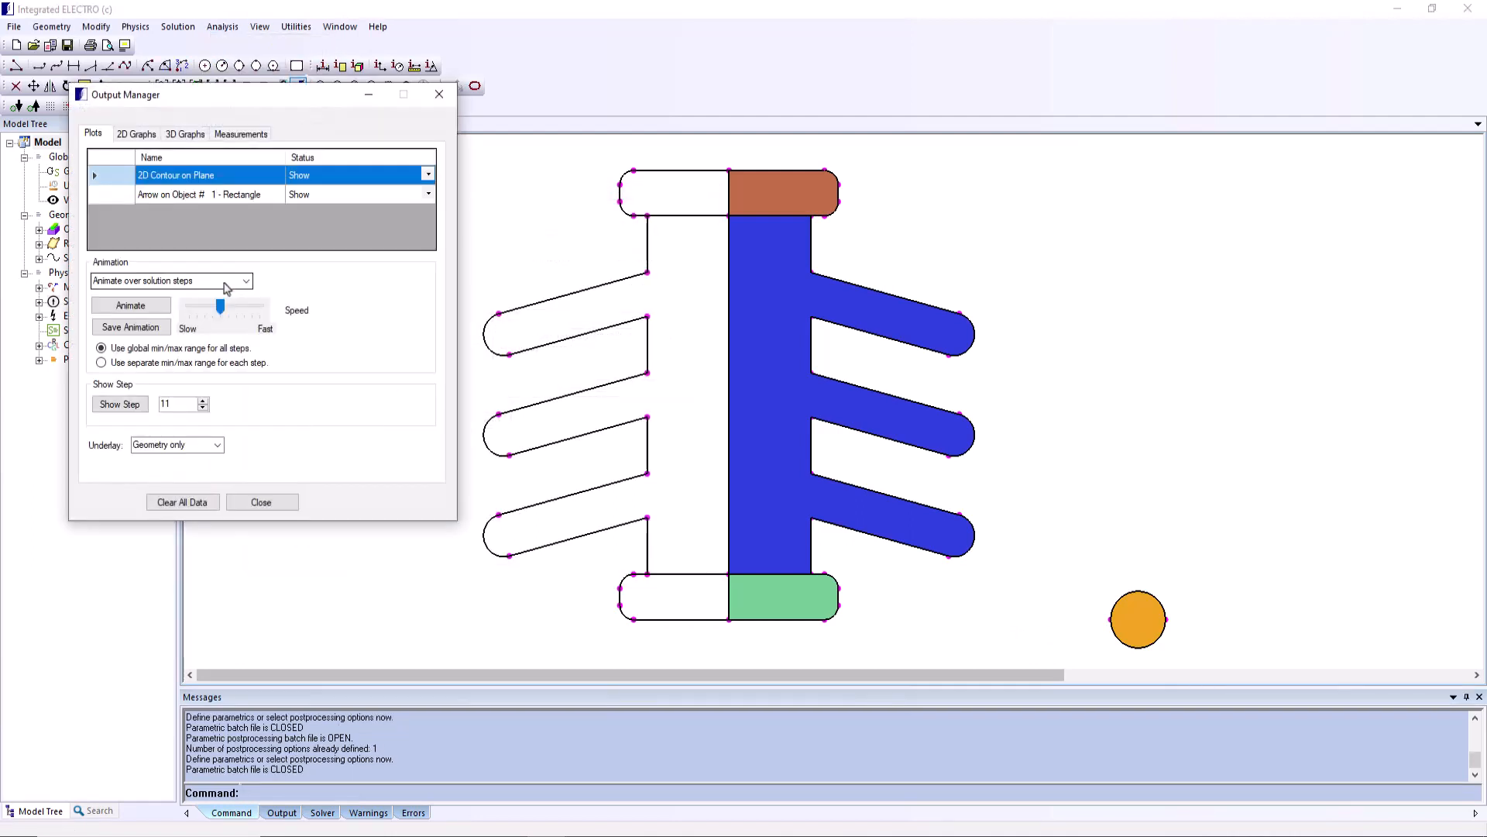
pyautogui.click(178, 502)
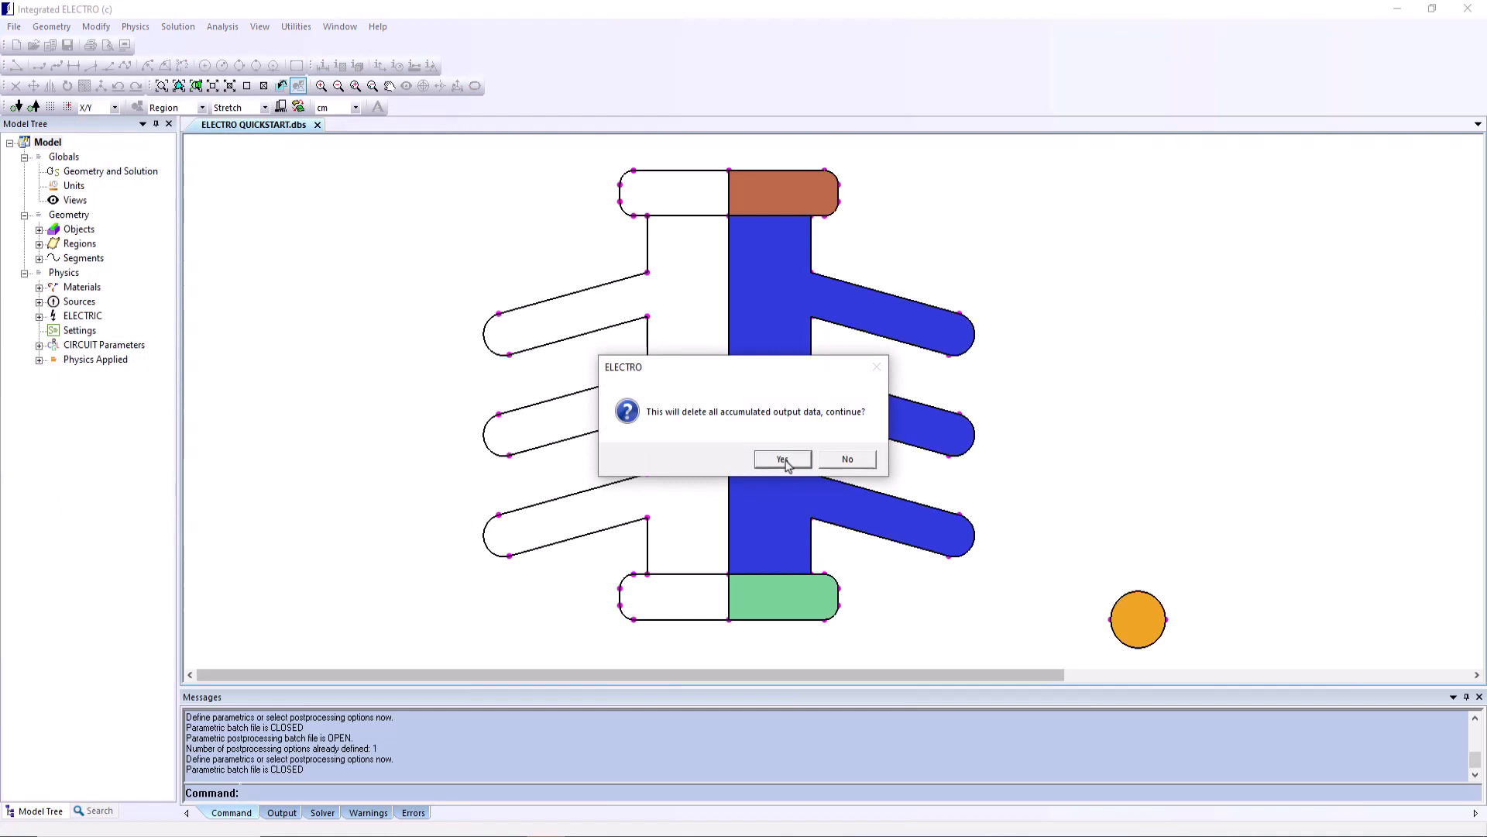
pyautogui.click(782, 459)
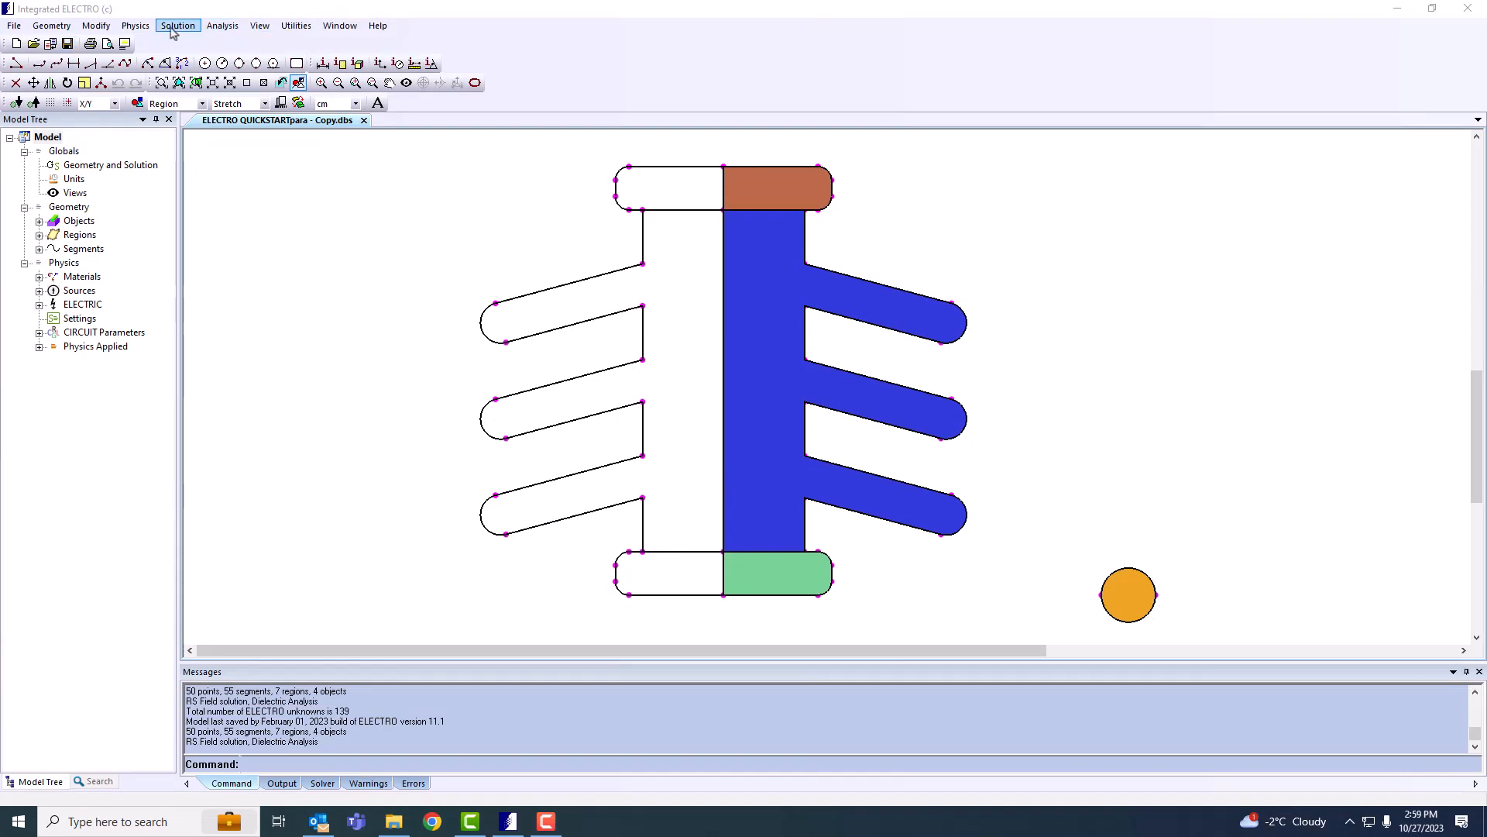
# Step: Perform the parametric analysis, saving its results as ELECTRO QUICKSTARTparaa - Copy.dbs and replacing the existing file
pyautogui.click(175, 27)
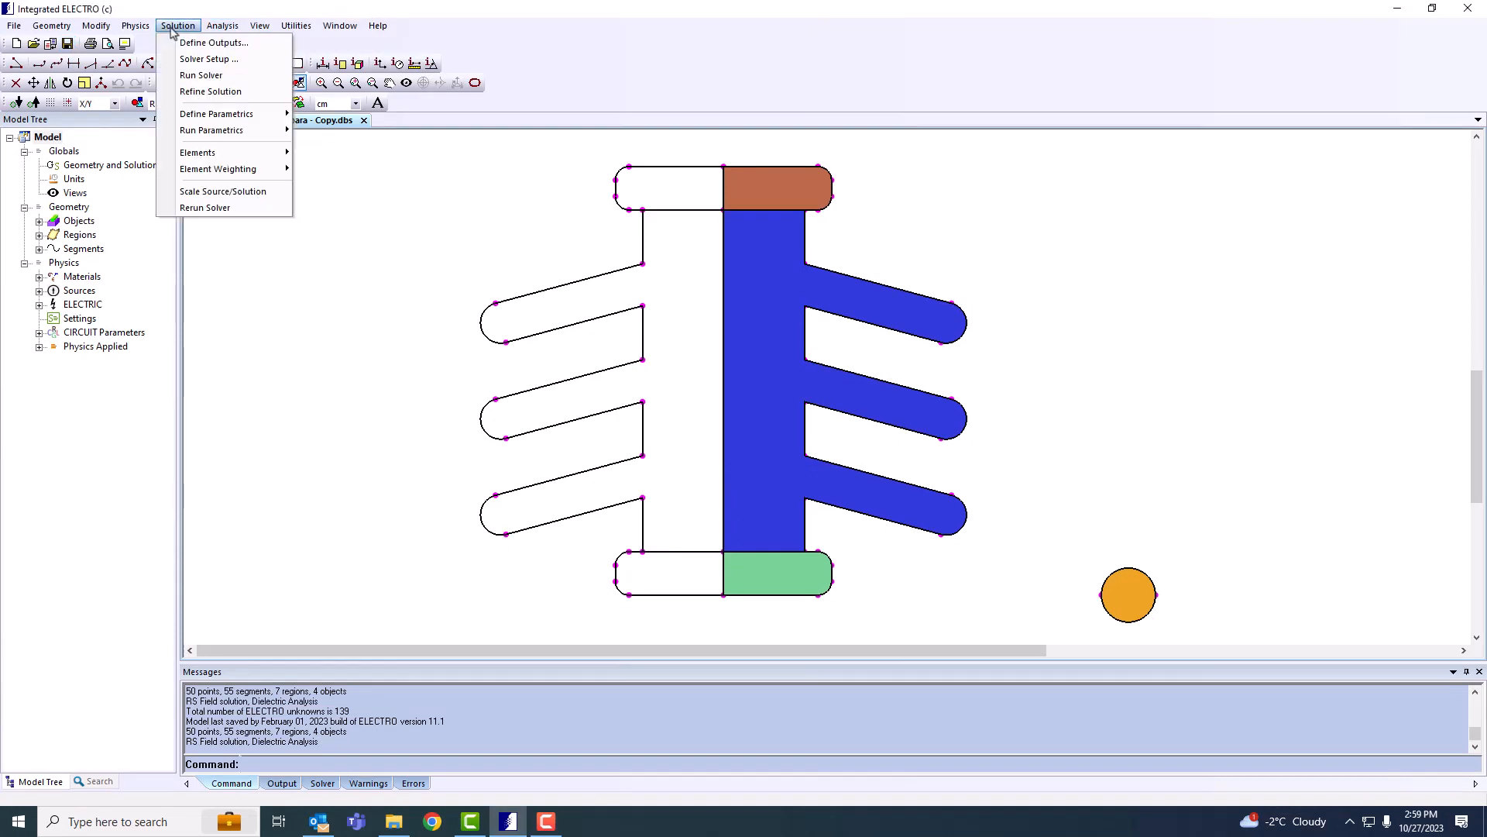
pyautogui.moveTo(273, 136)
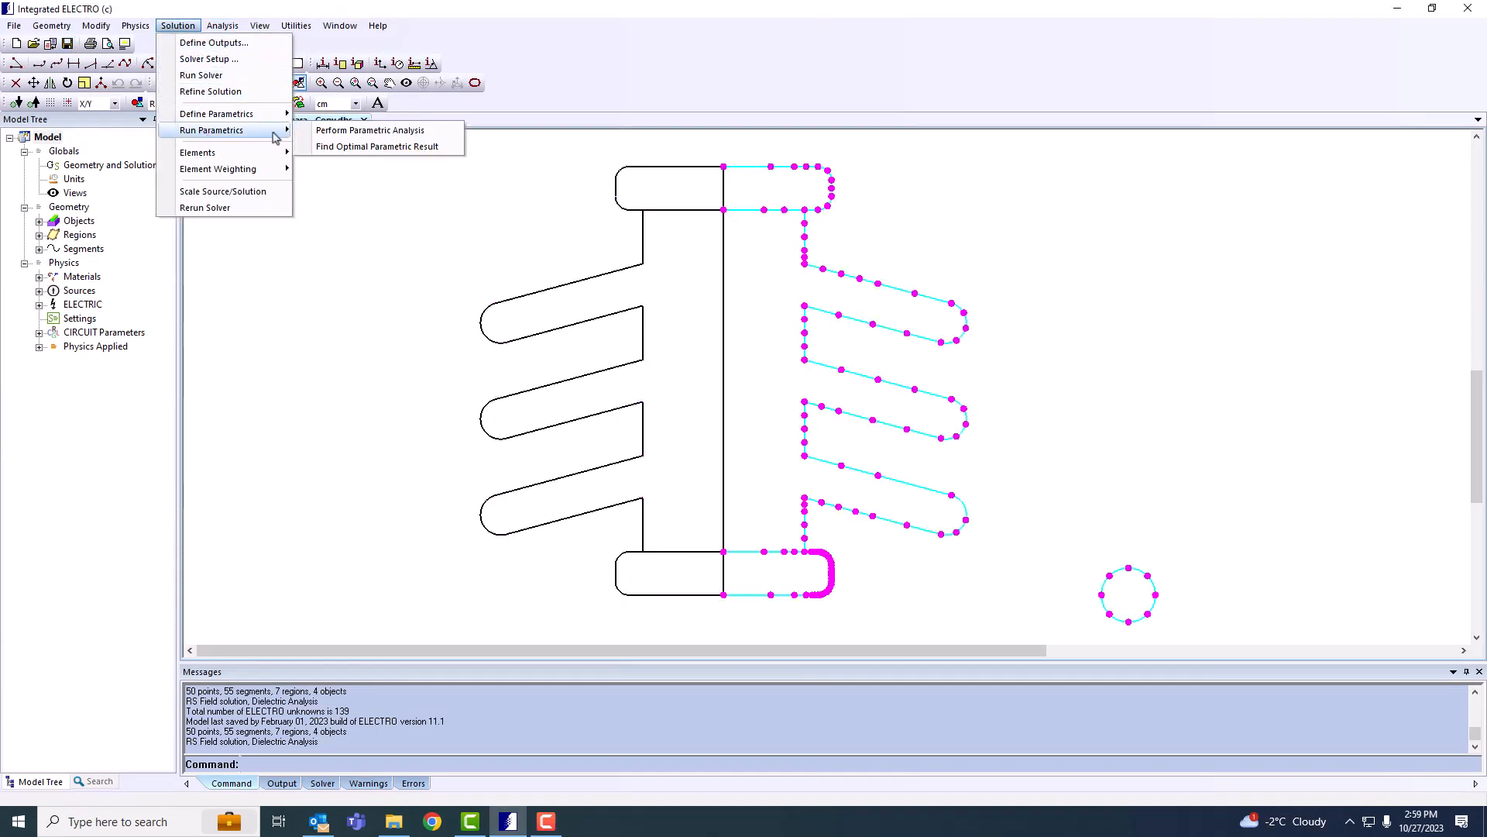
pyautogui.click(391, 137)
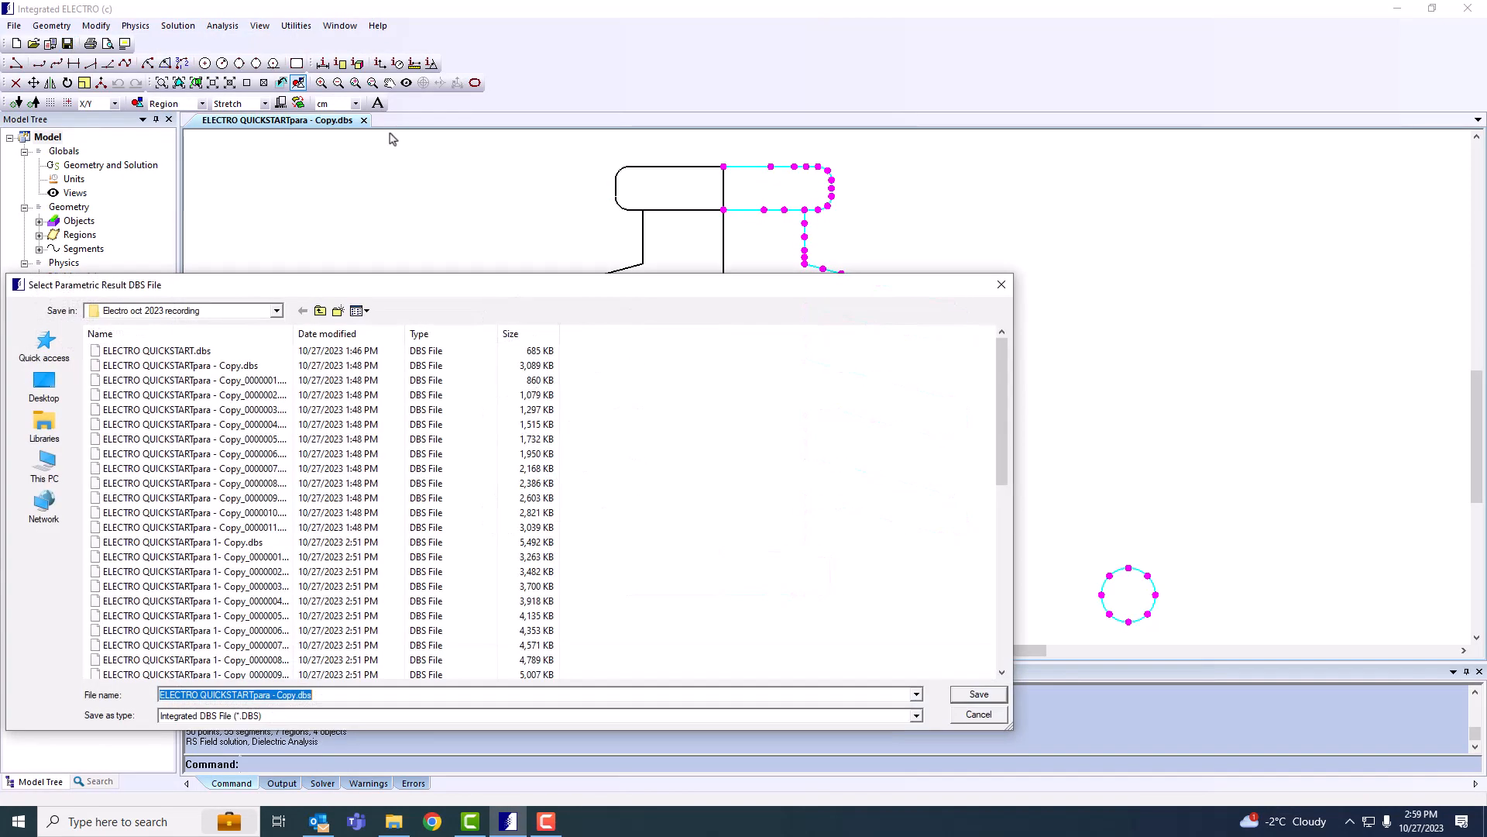
pyautogui.click(272, 694)
pyautogui.write('a')
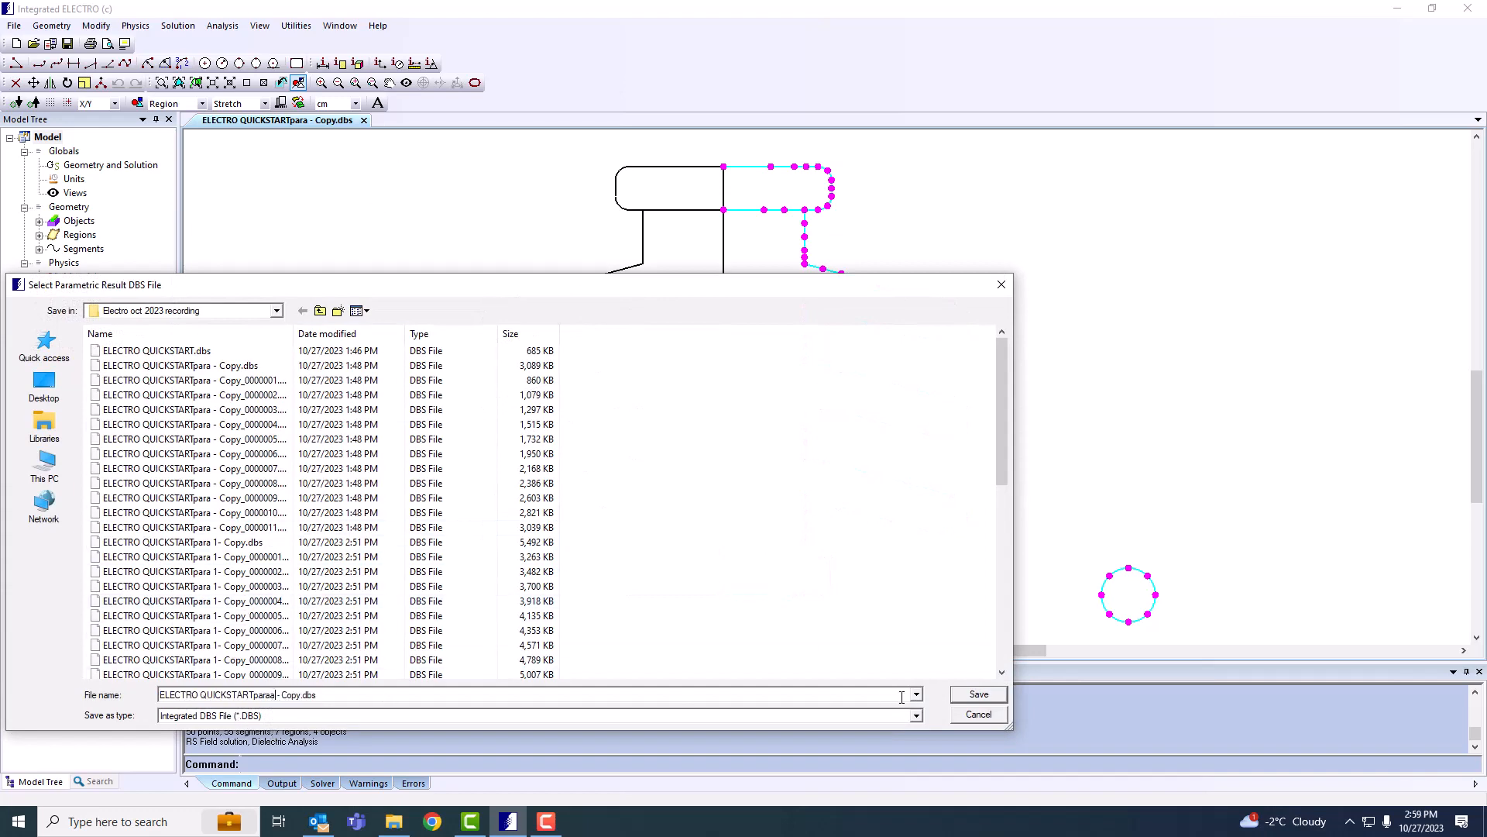
pyautogui.click(979, 694)
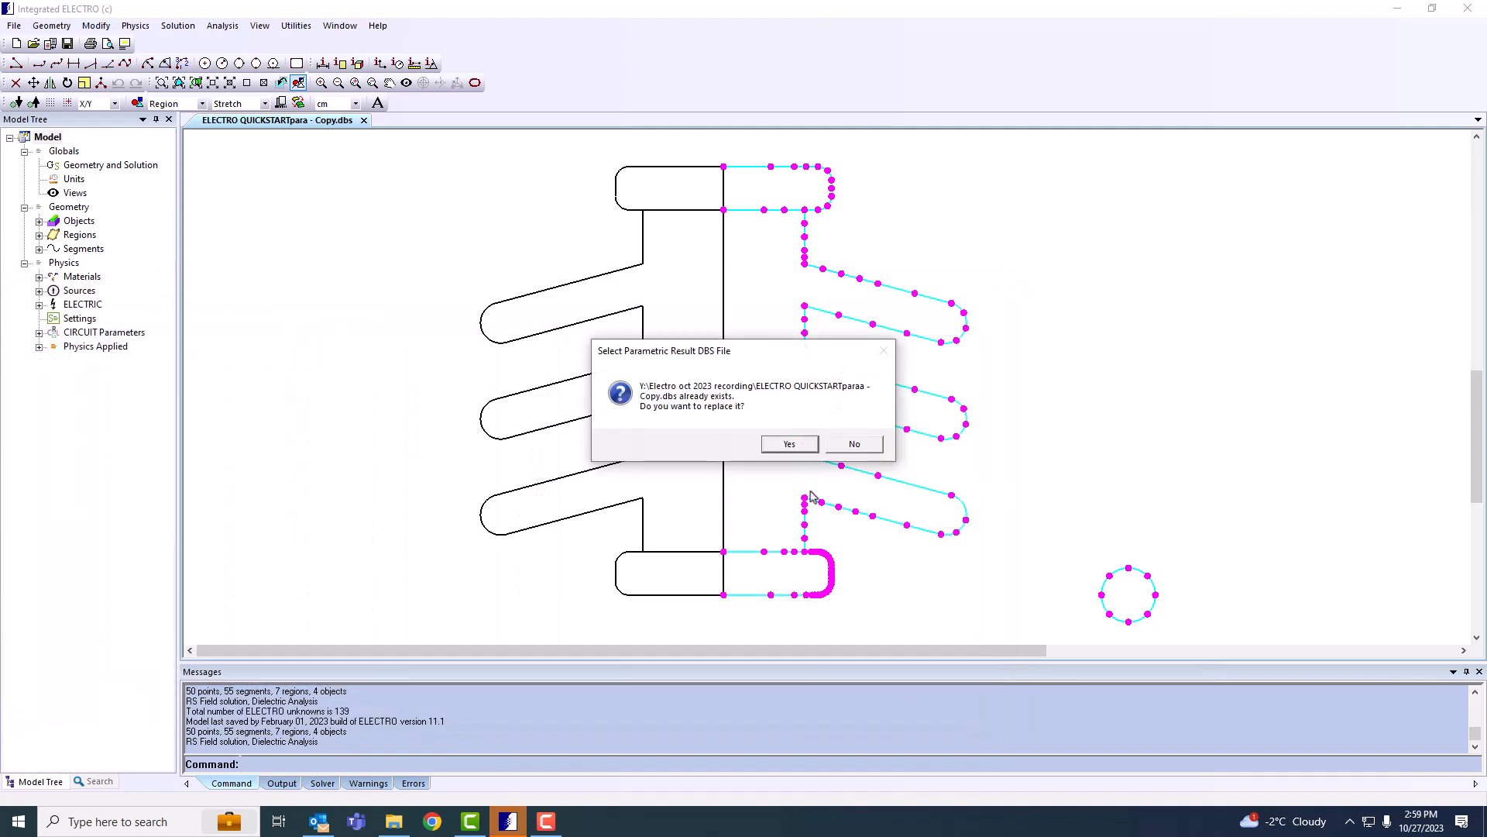
pyautogui.click(789, 444)
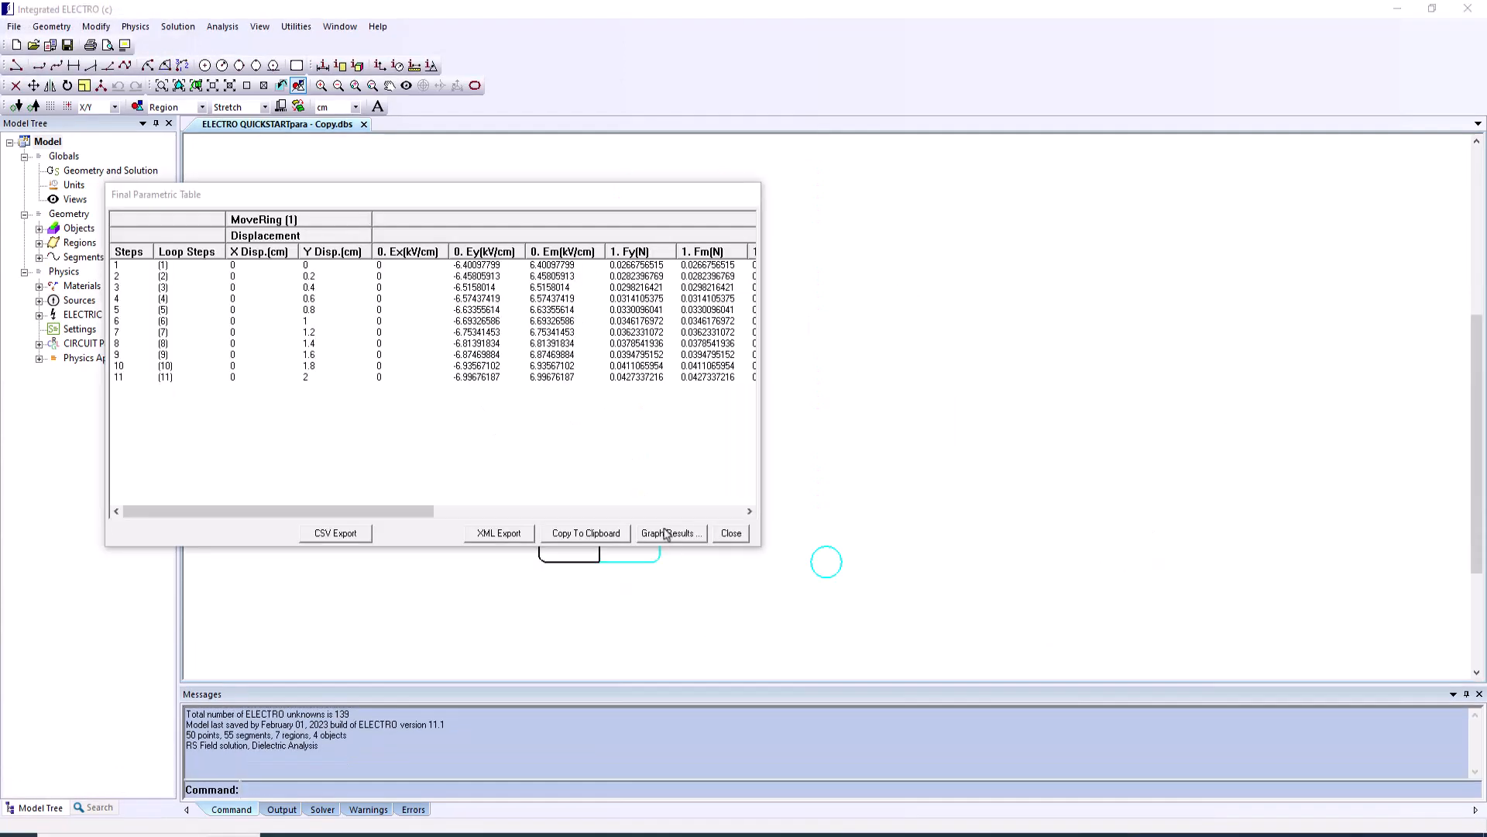
# Step: Graph force Fm(N) against the MoveRing displacement and close the graph settings and the final parametric table
pyautogui.click(664, 536)
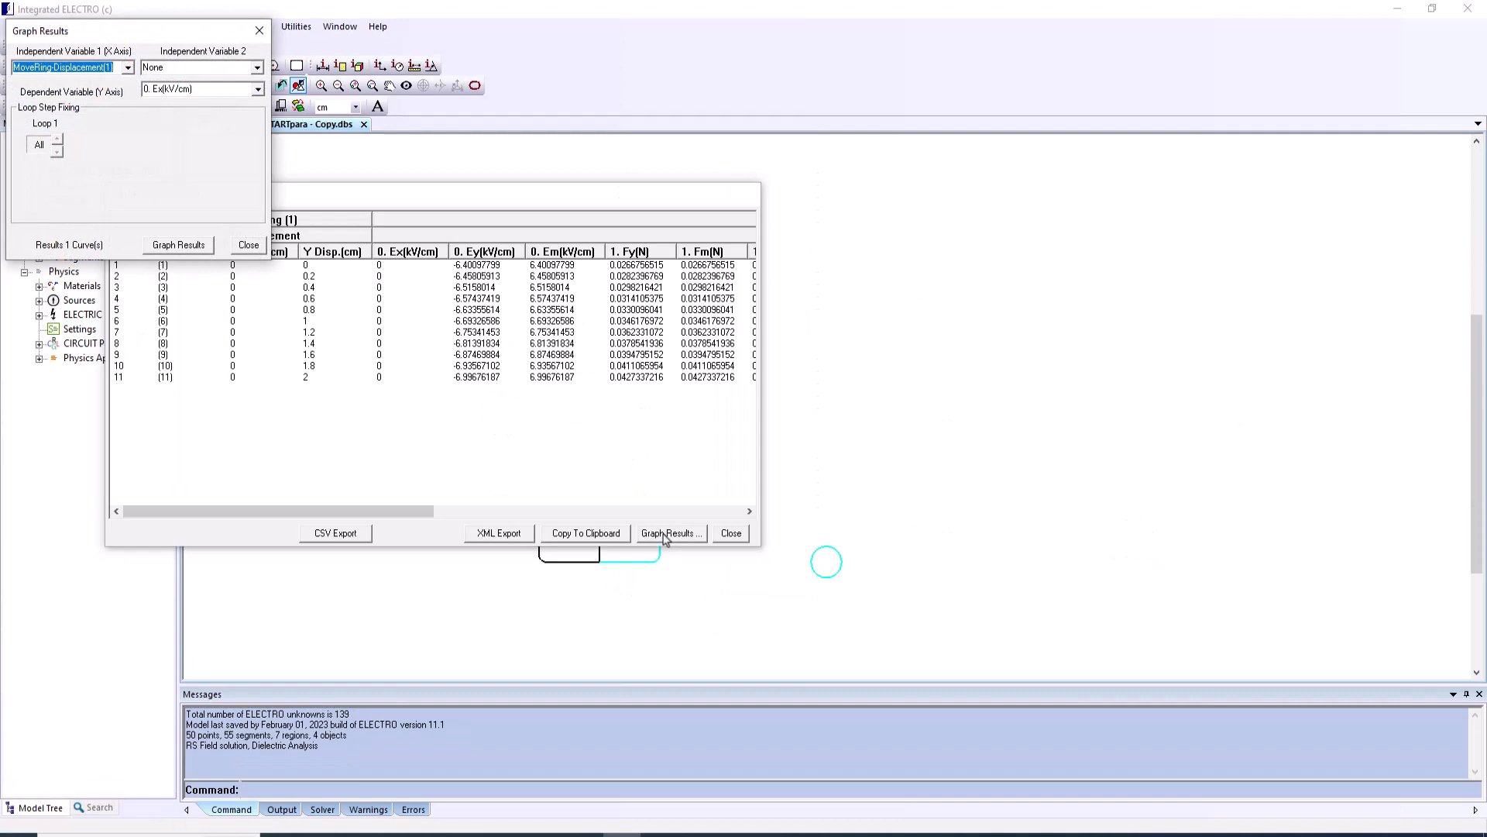
pyautogui.click(194, 89)
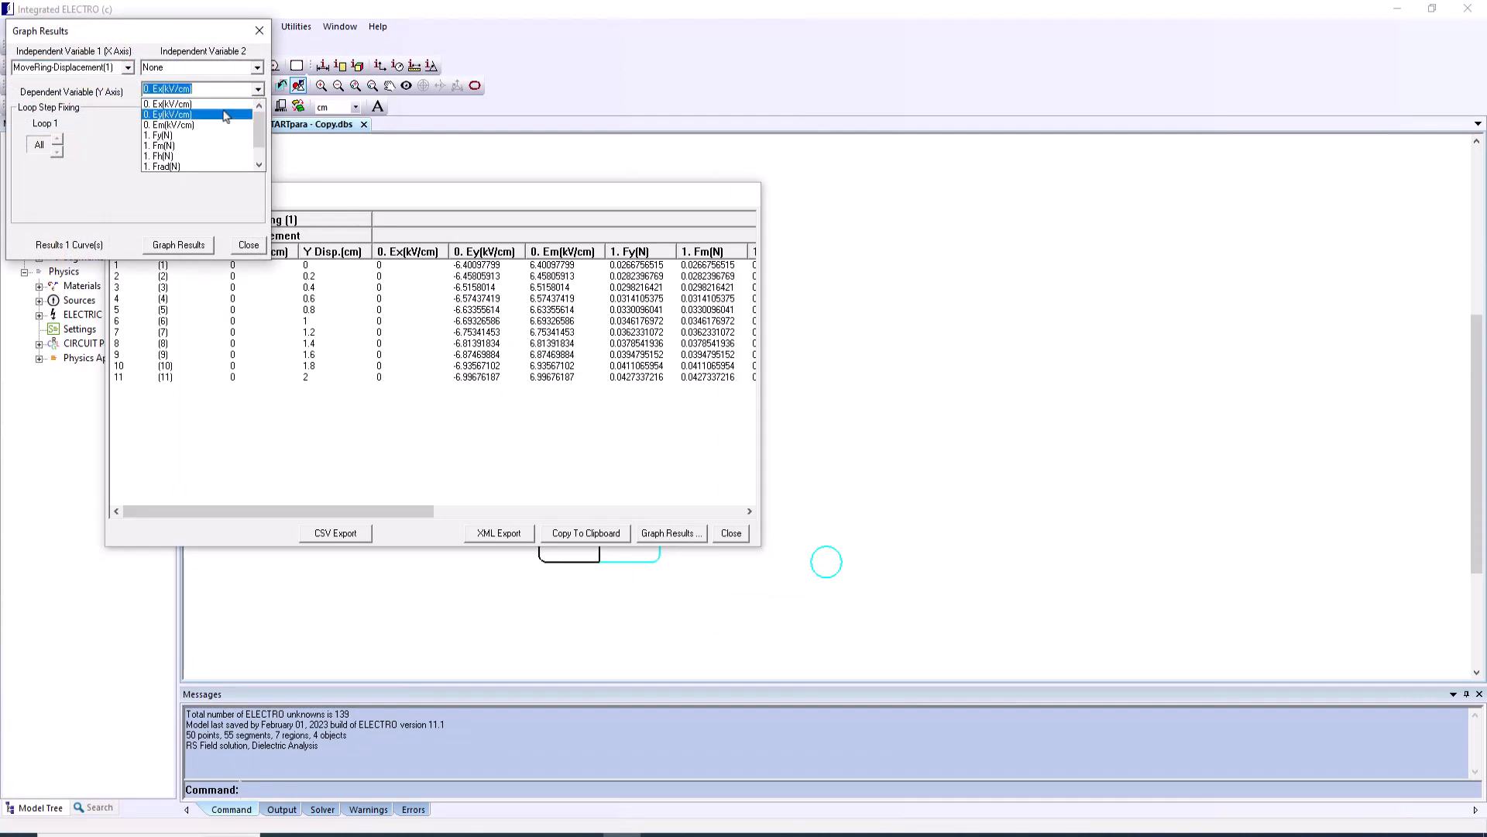
pyautogui.click(203, 146)
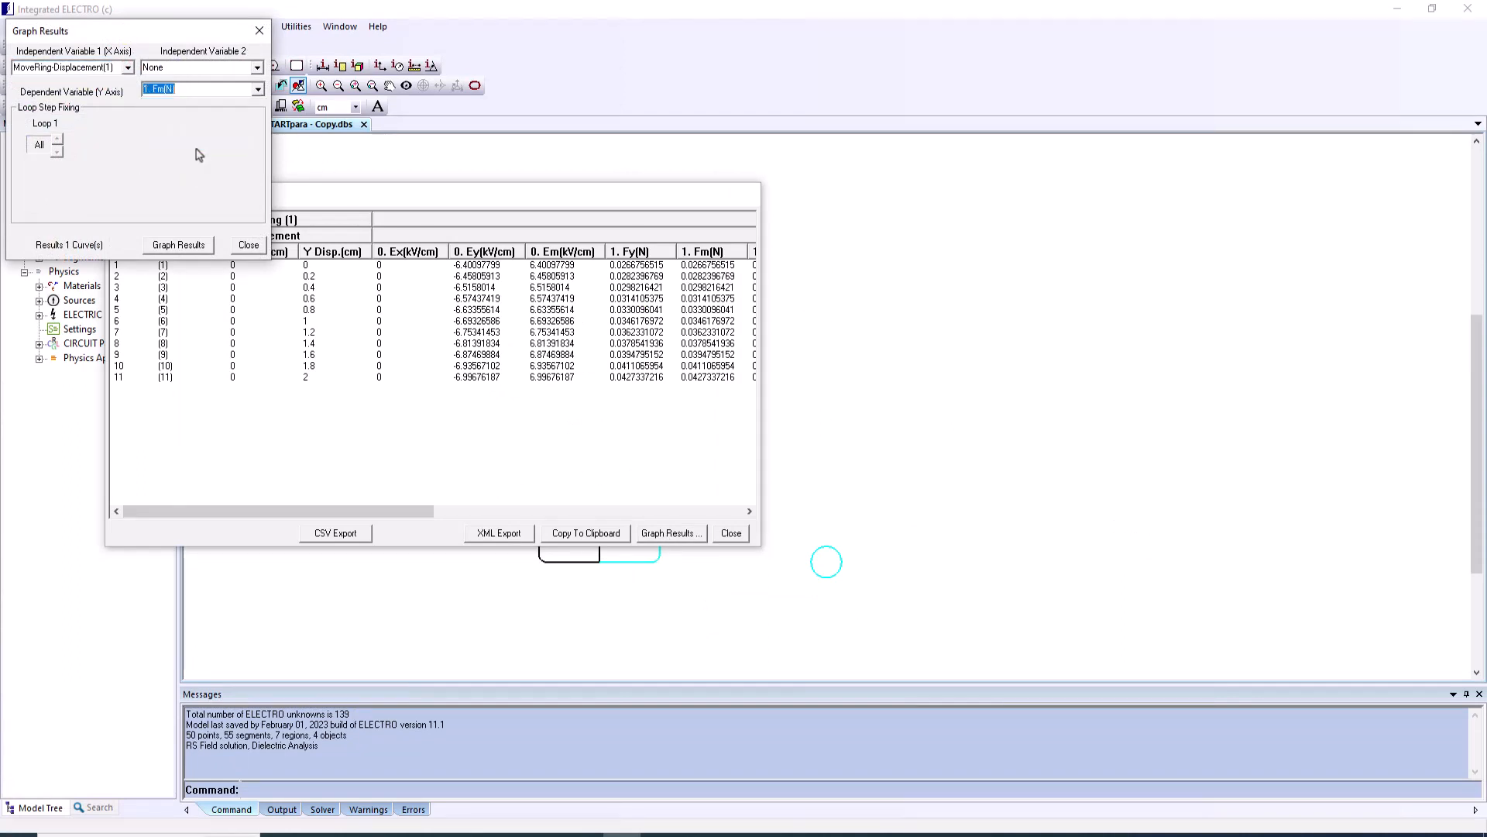
pyautogui.click(179, 247)
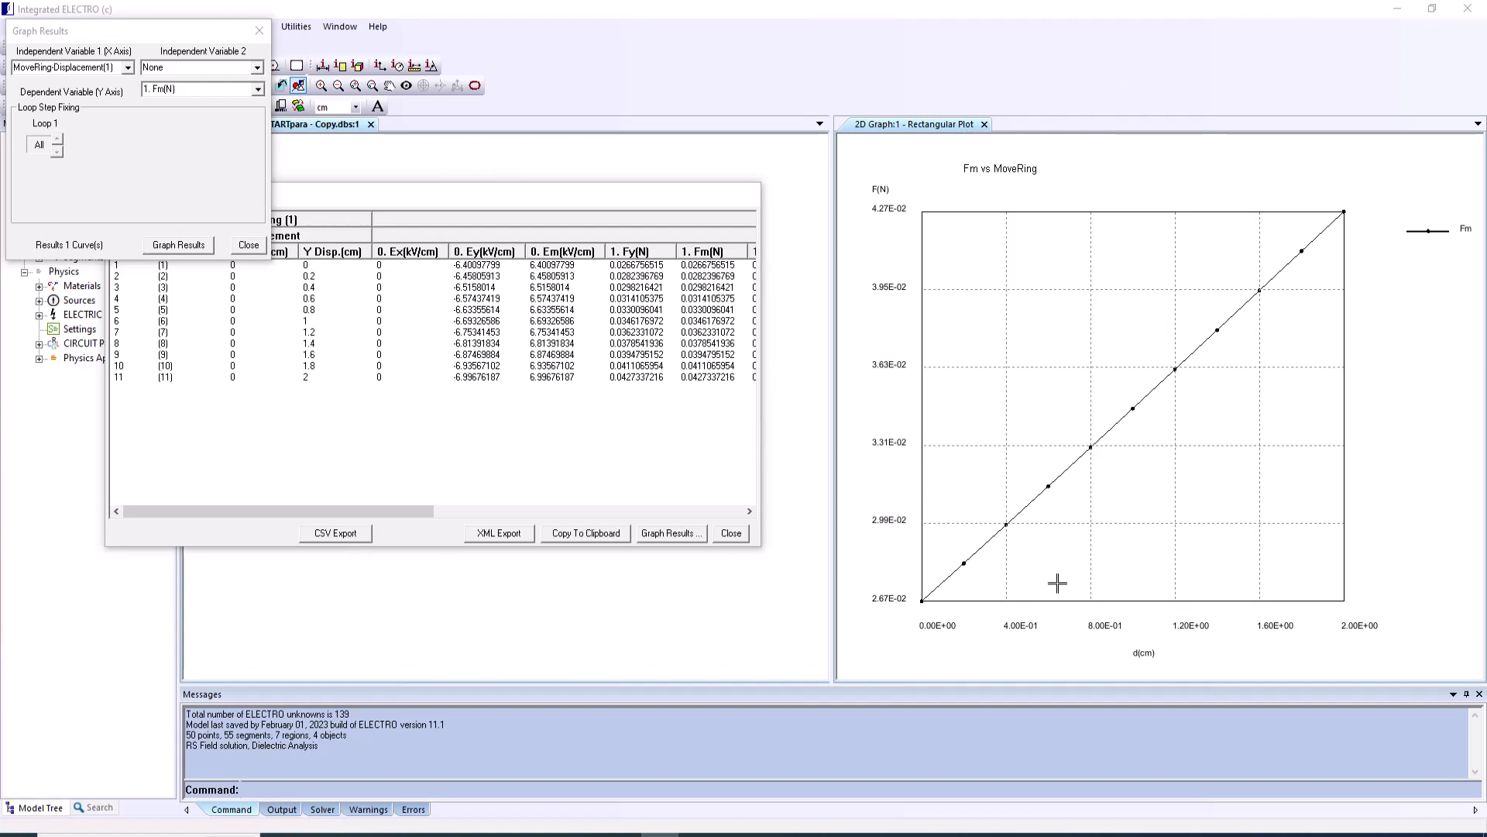
pyautogui.click(248, 244)
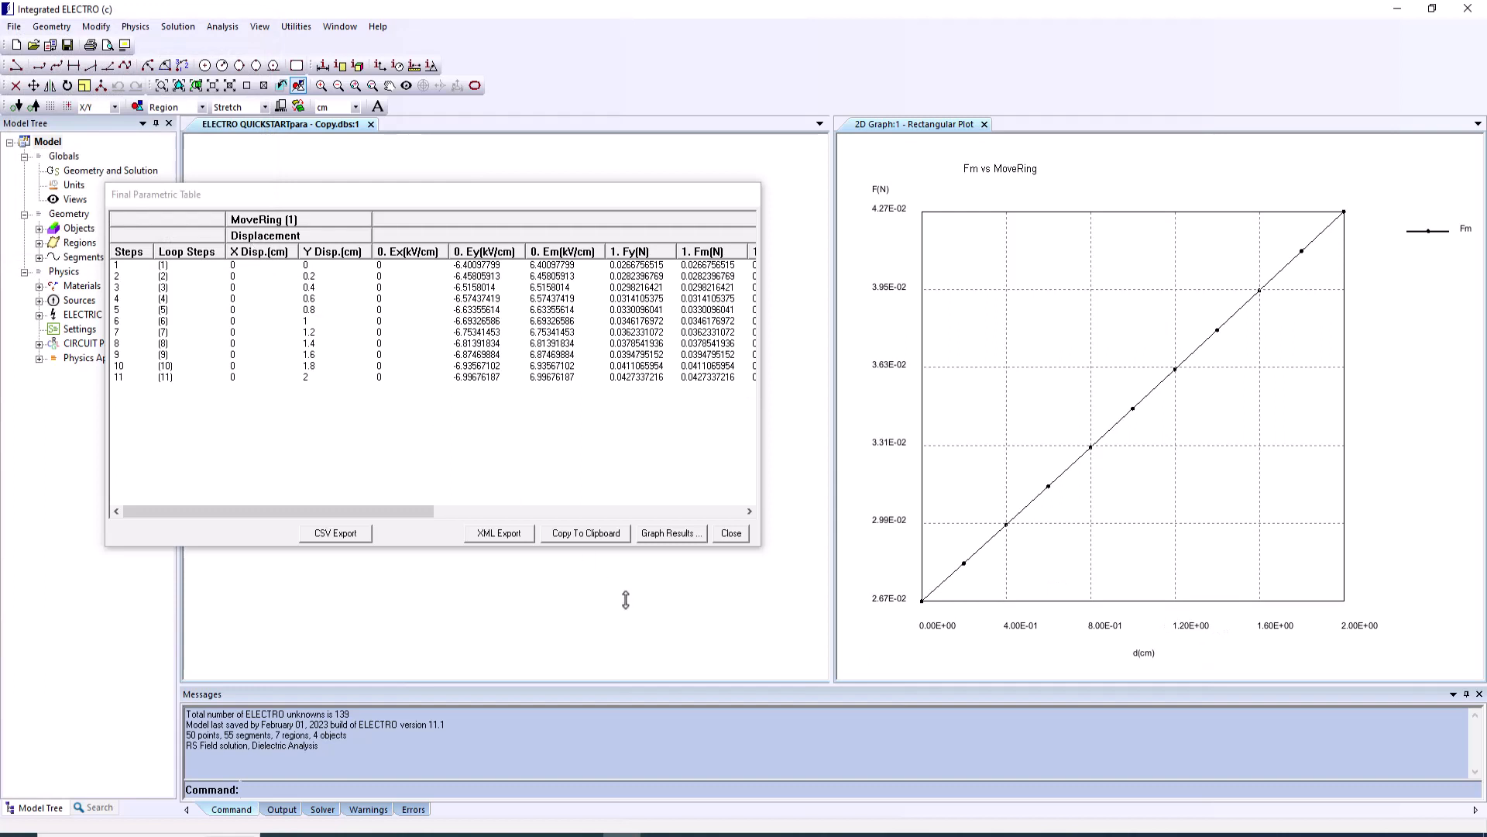
pyautogui.click(733, 535)
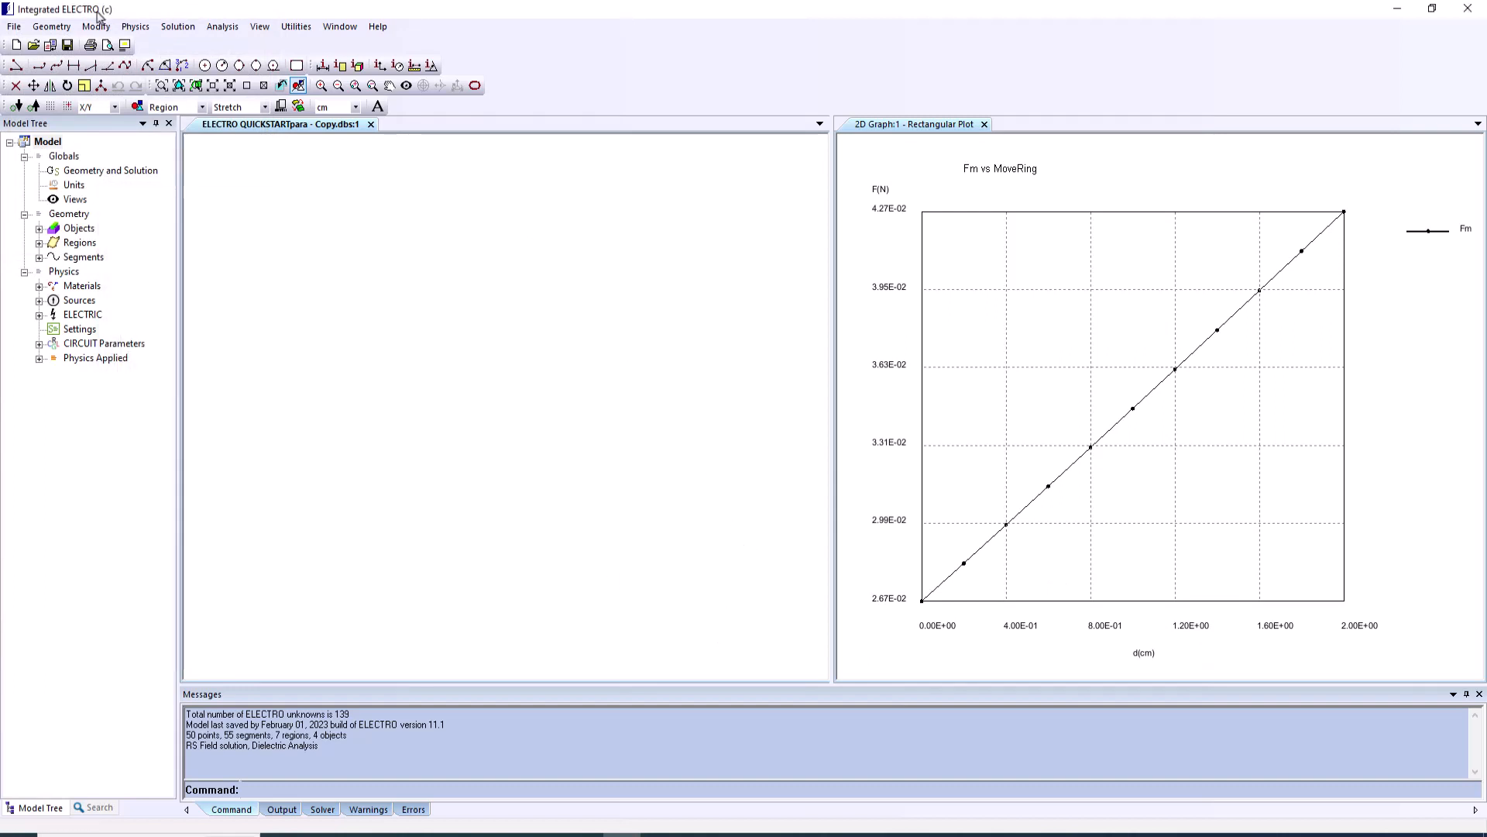
# Step: Animate the 2D contour and arrow plots over the solution steps from the Output Manager, with the animation speed at the fast end
pyautogui.click(226, 28)
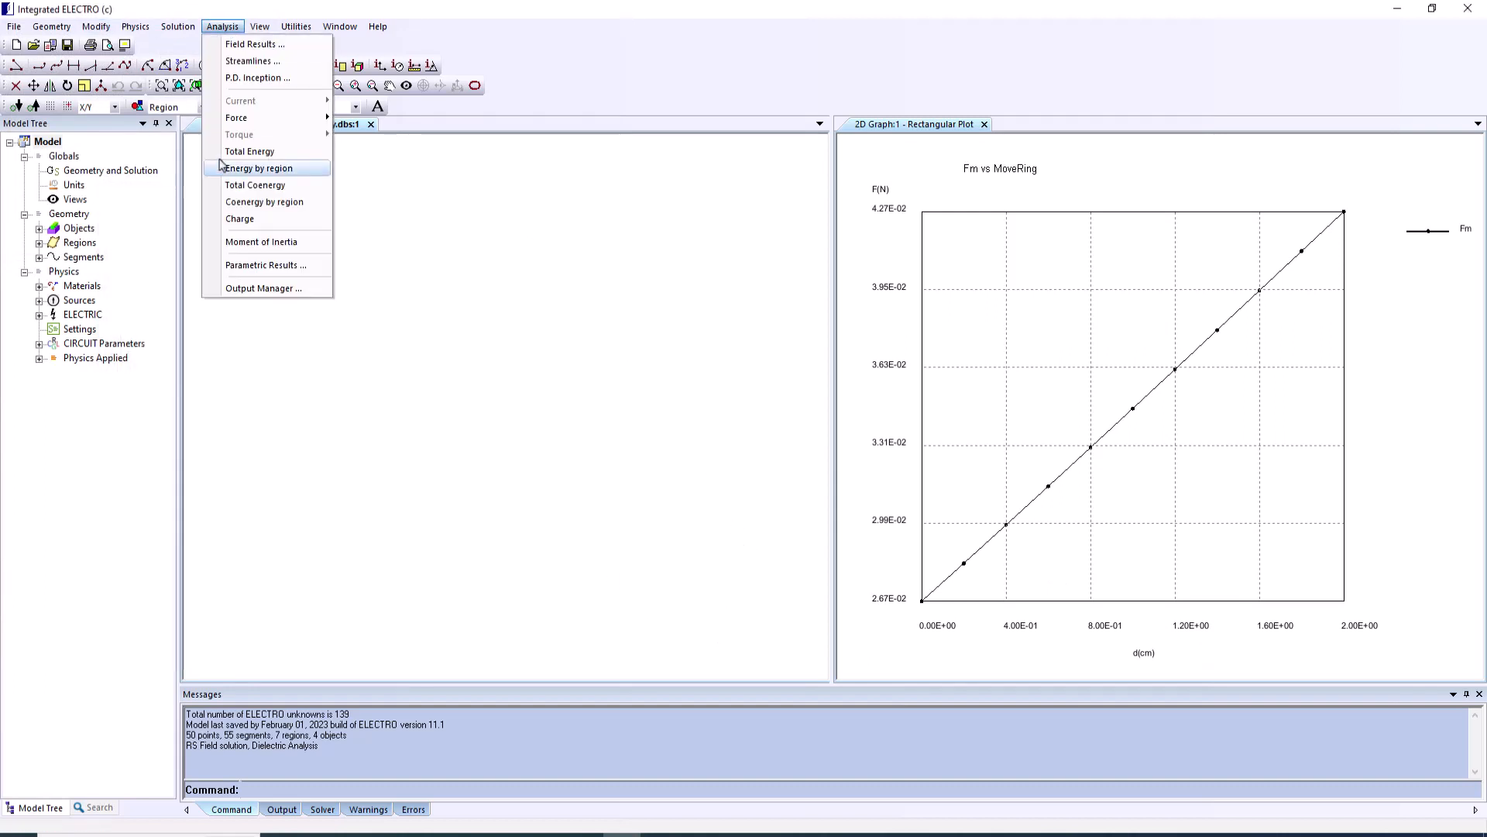
pyautogui.click(243, 289)
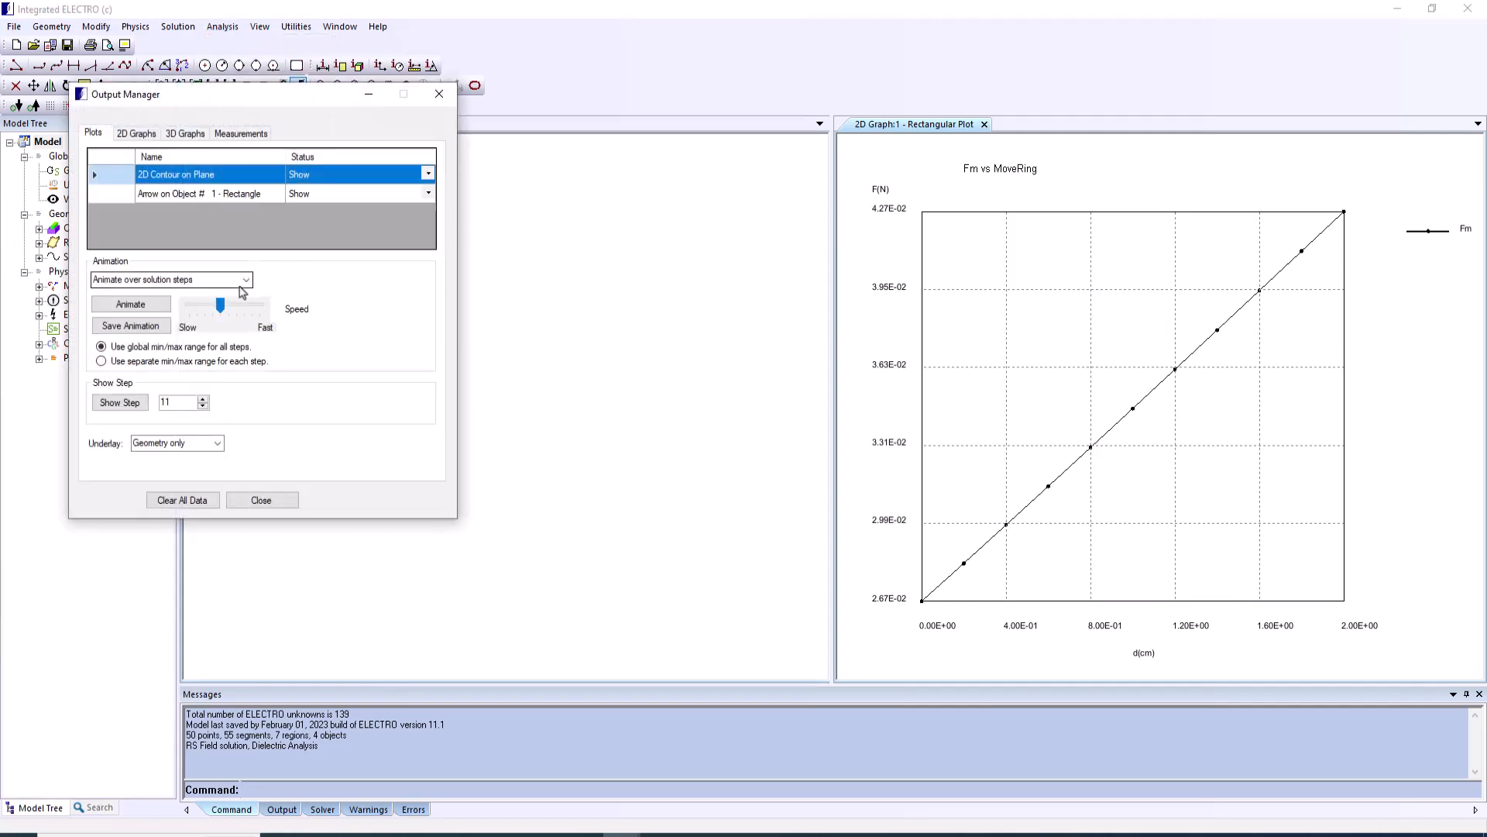
pyautogui.moveTo(220, 305); pyautogui.dragTo(264, 308)
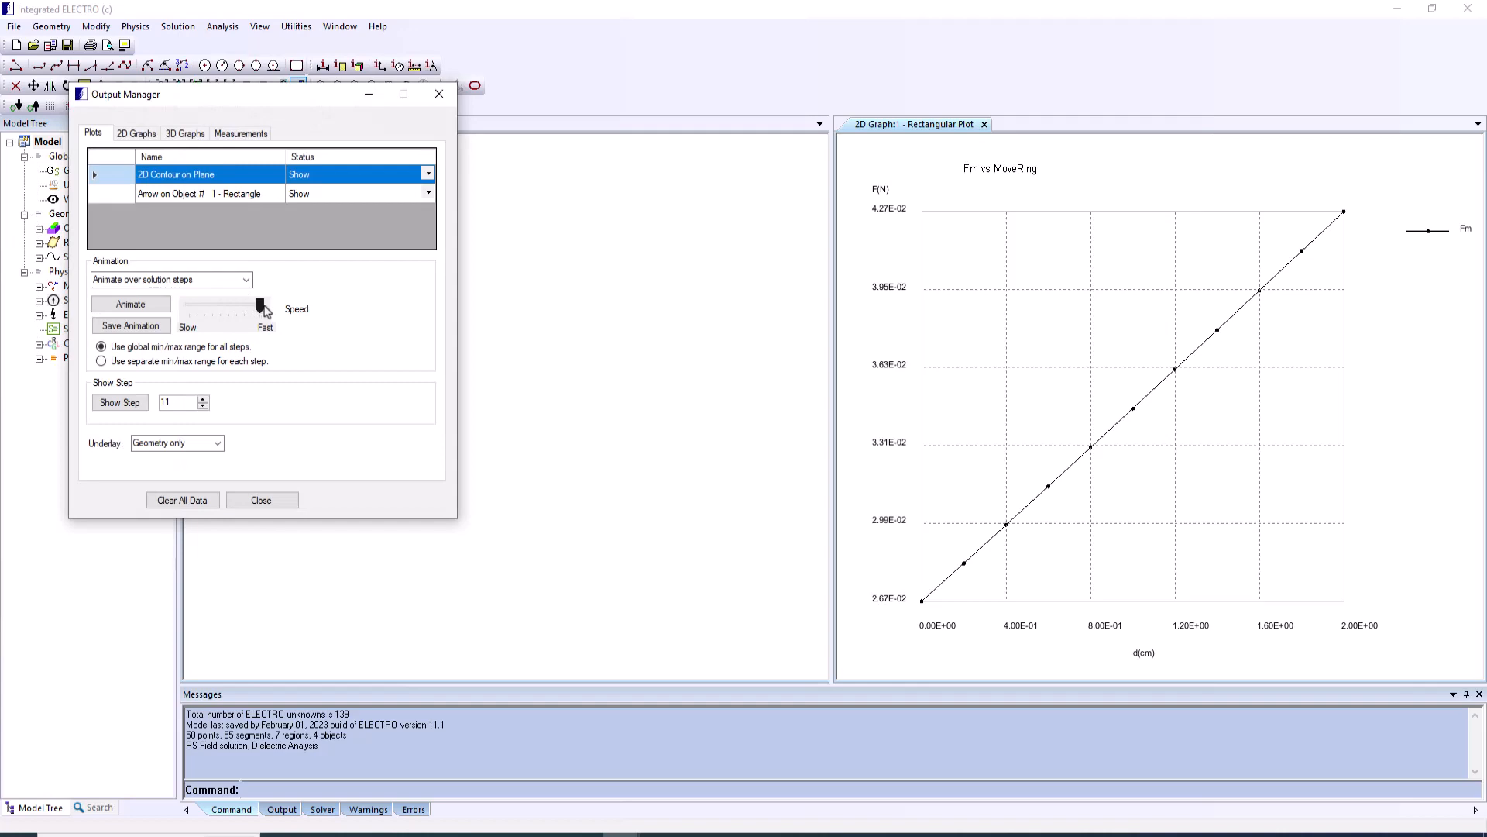
pyautogui.click(131, 305)
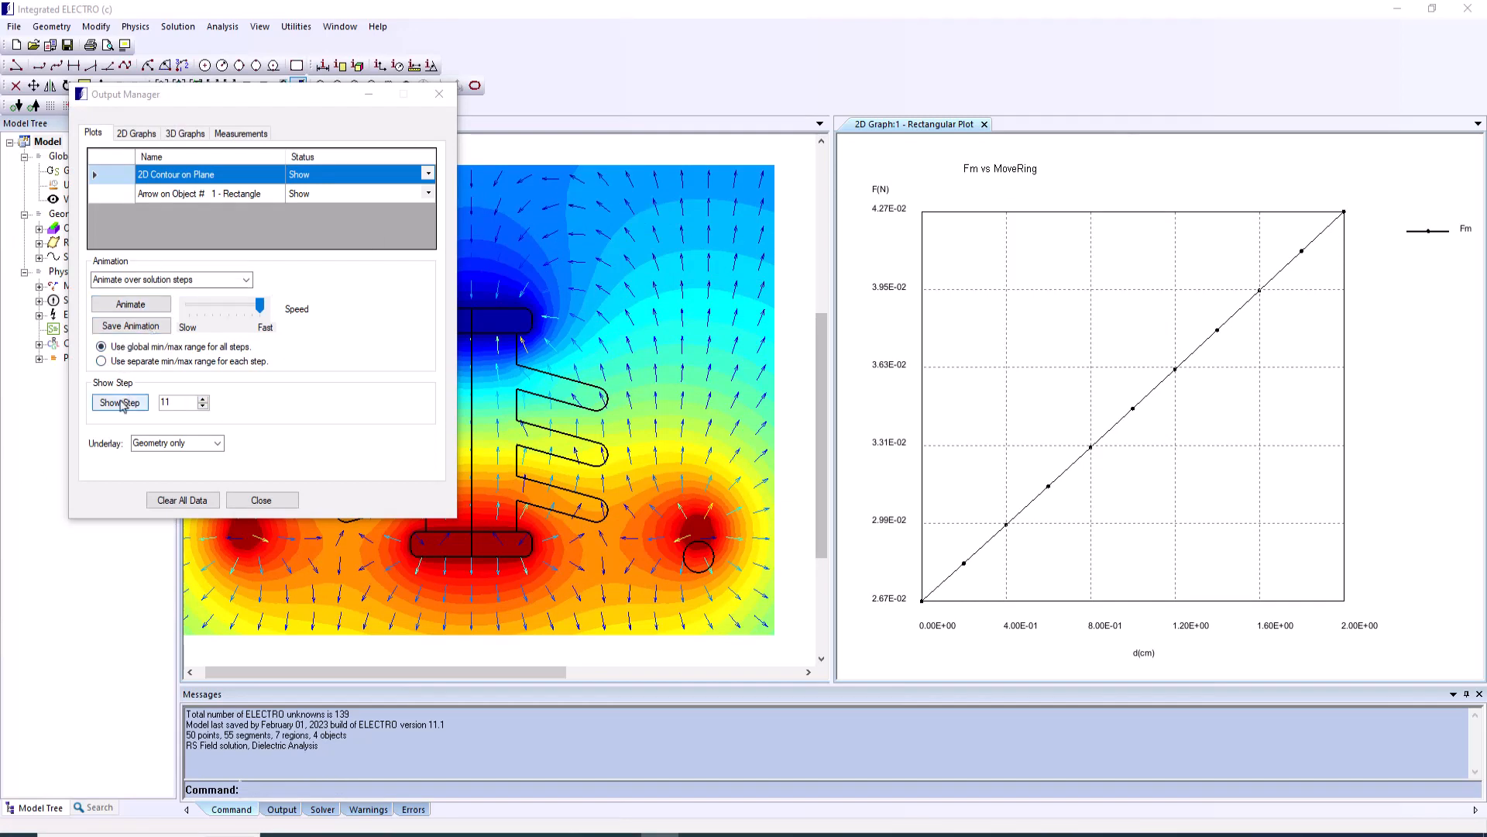
# Step: Show the contour and arrow plots for solution step 7
pyautogui.click(203, 404)
pyautogui.click(203, 408)
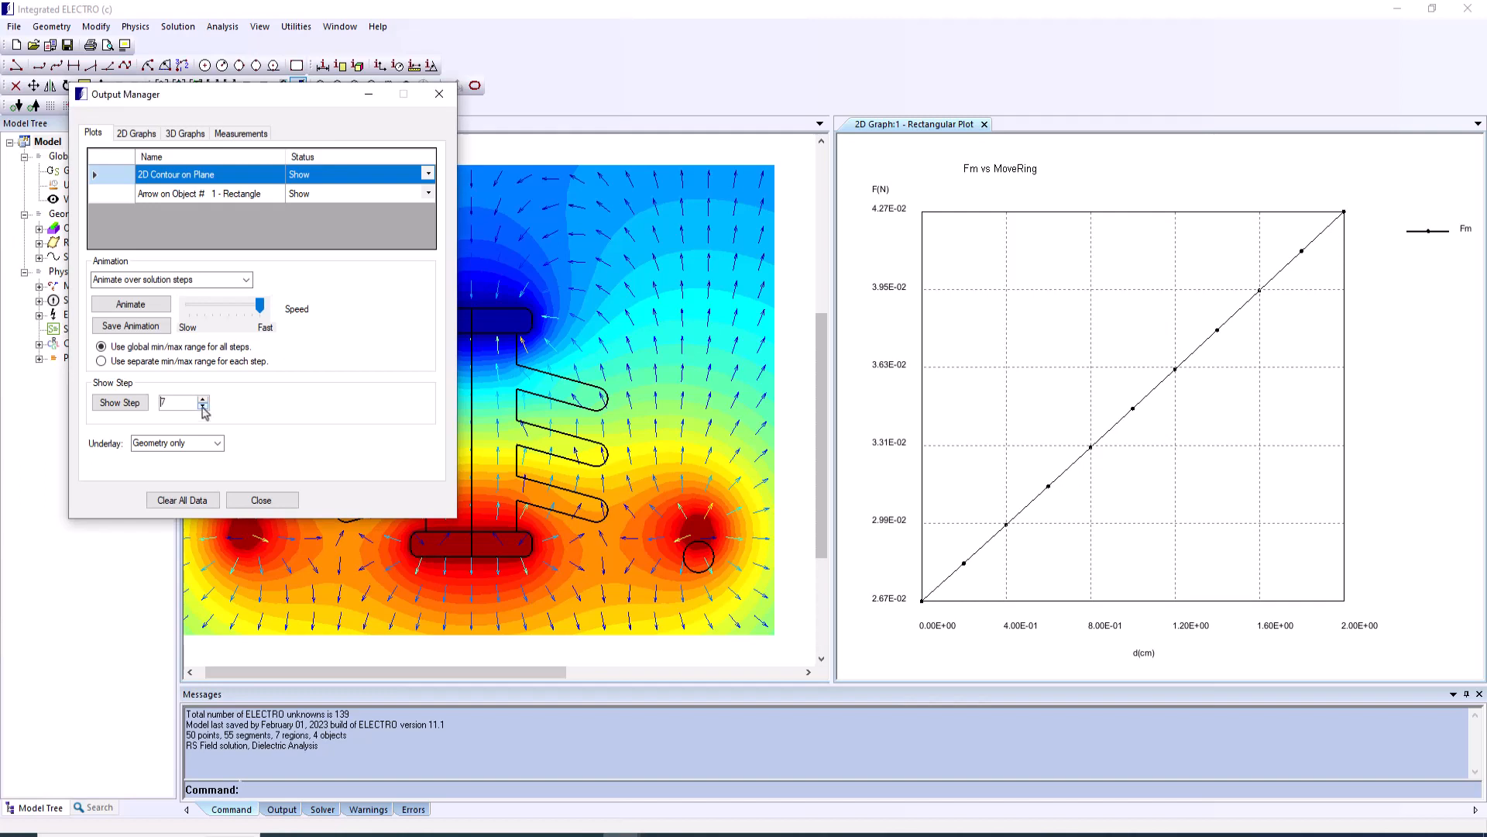
pyautogui.click(124, 404)
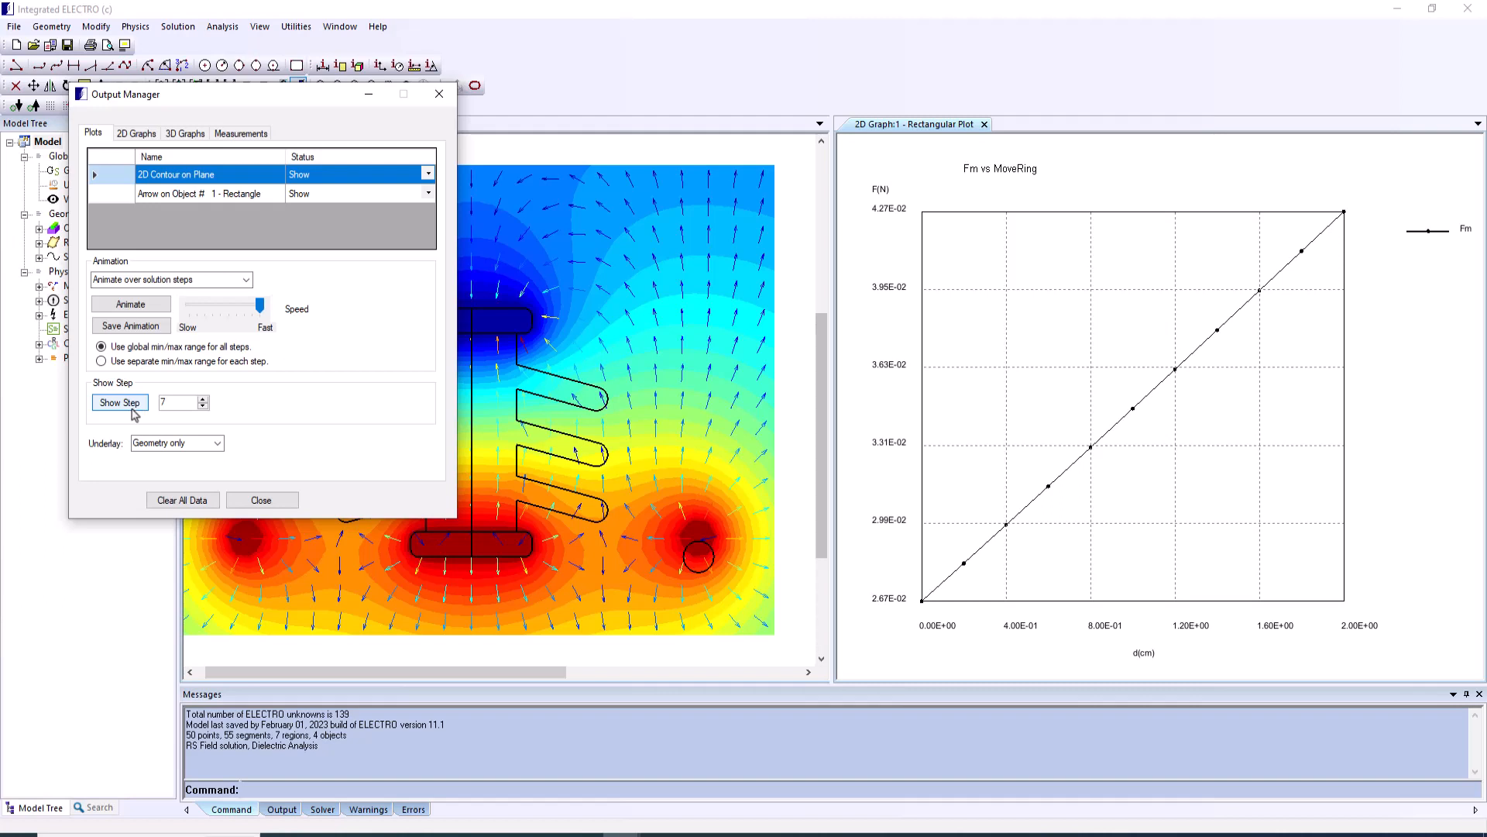
# Step: Animate the 2D graph on the segment over the solution steps, with the animation speed at the fast end
pyautogui.click(126, 132)
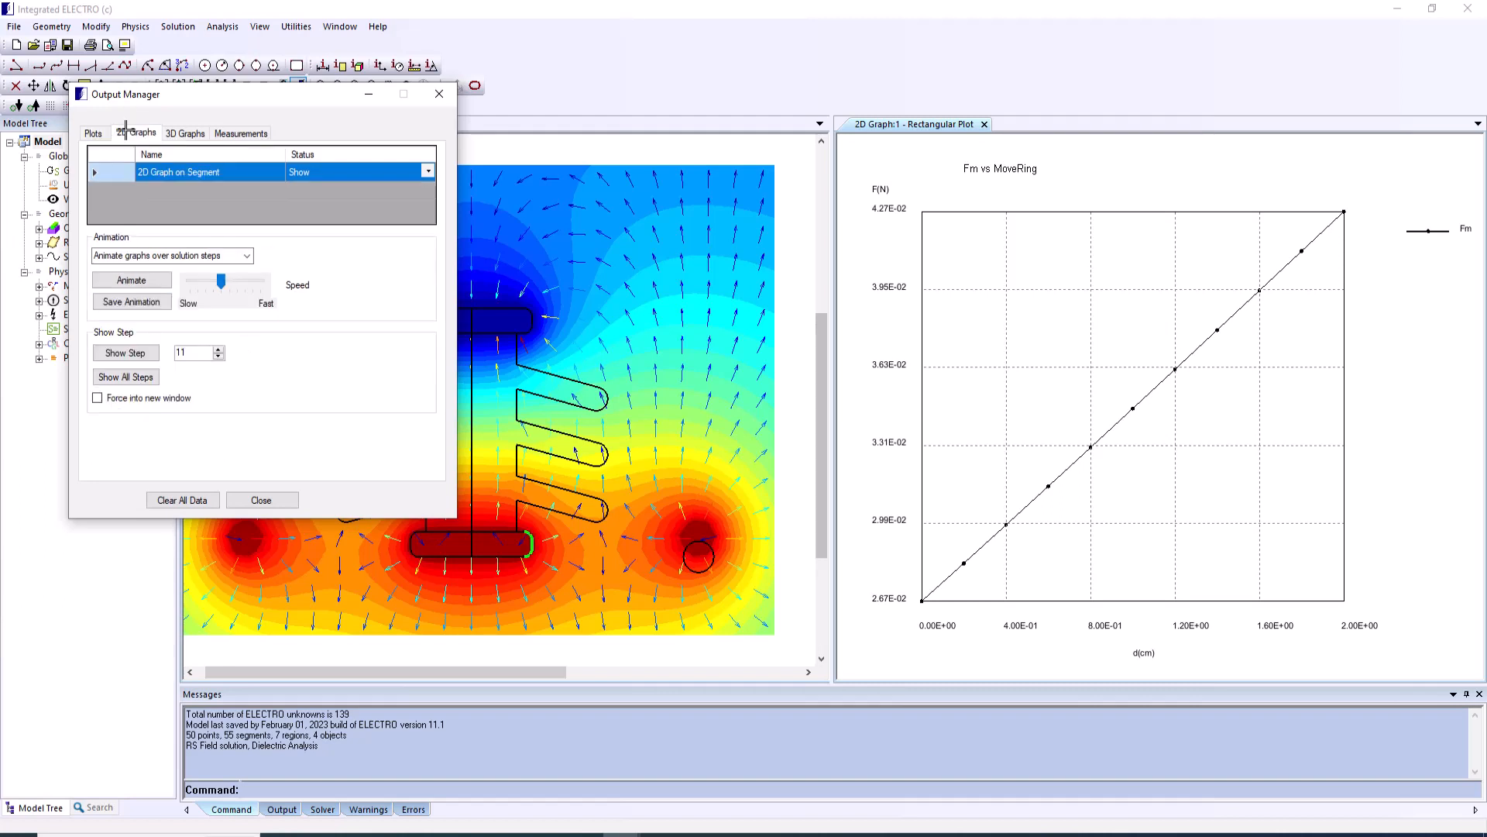
pyautogui.moveTo(220, 282); pyautogui.dragTo(261, 283)
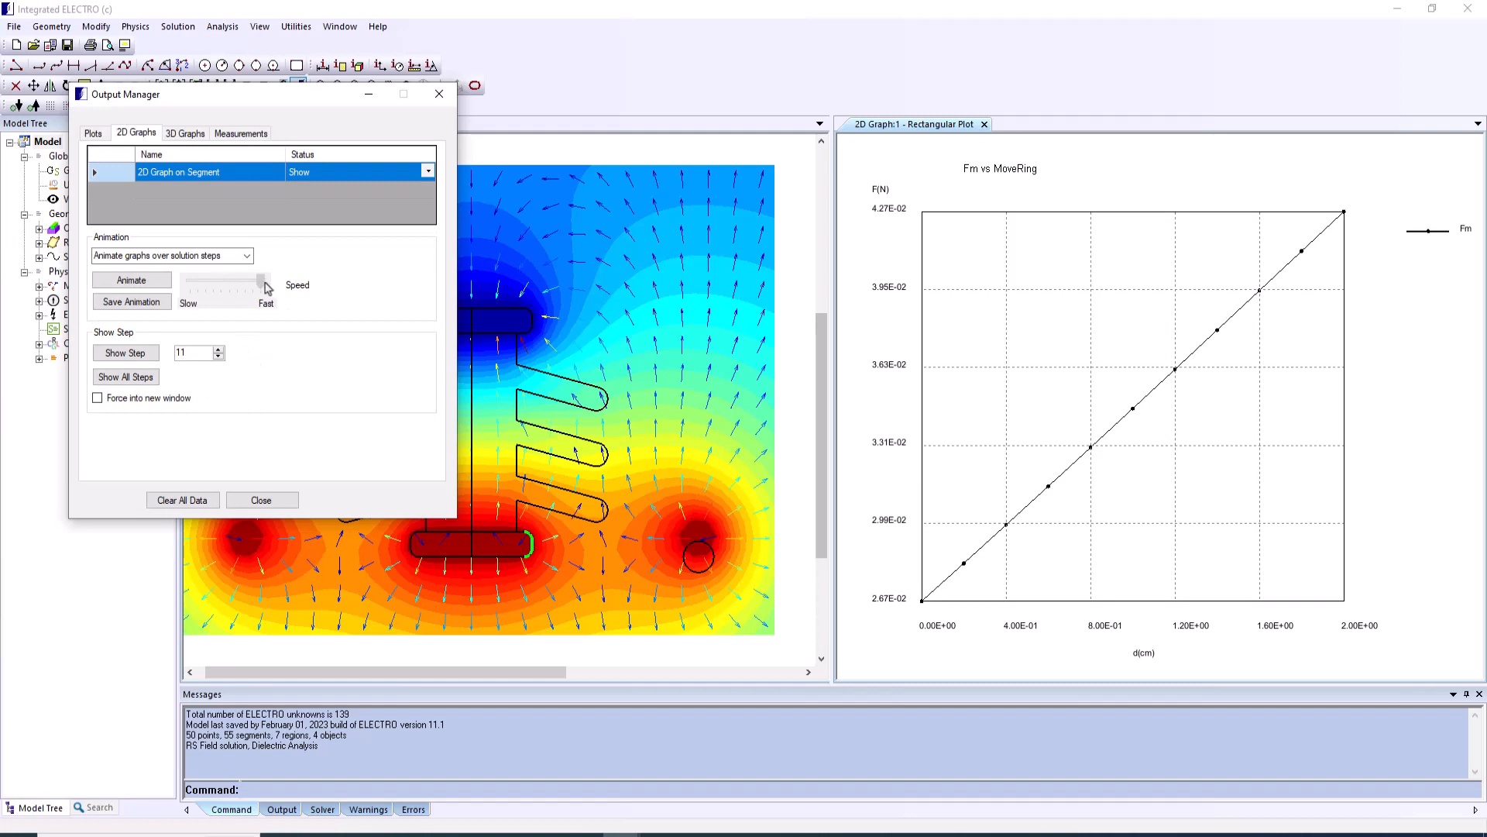
pyautogui.click(139, 284)
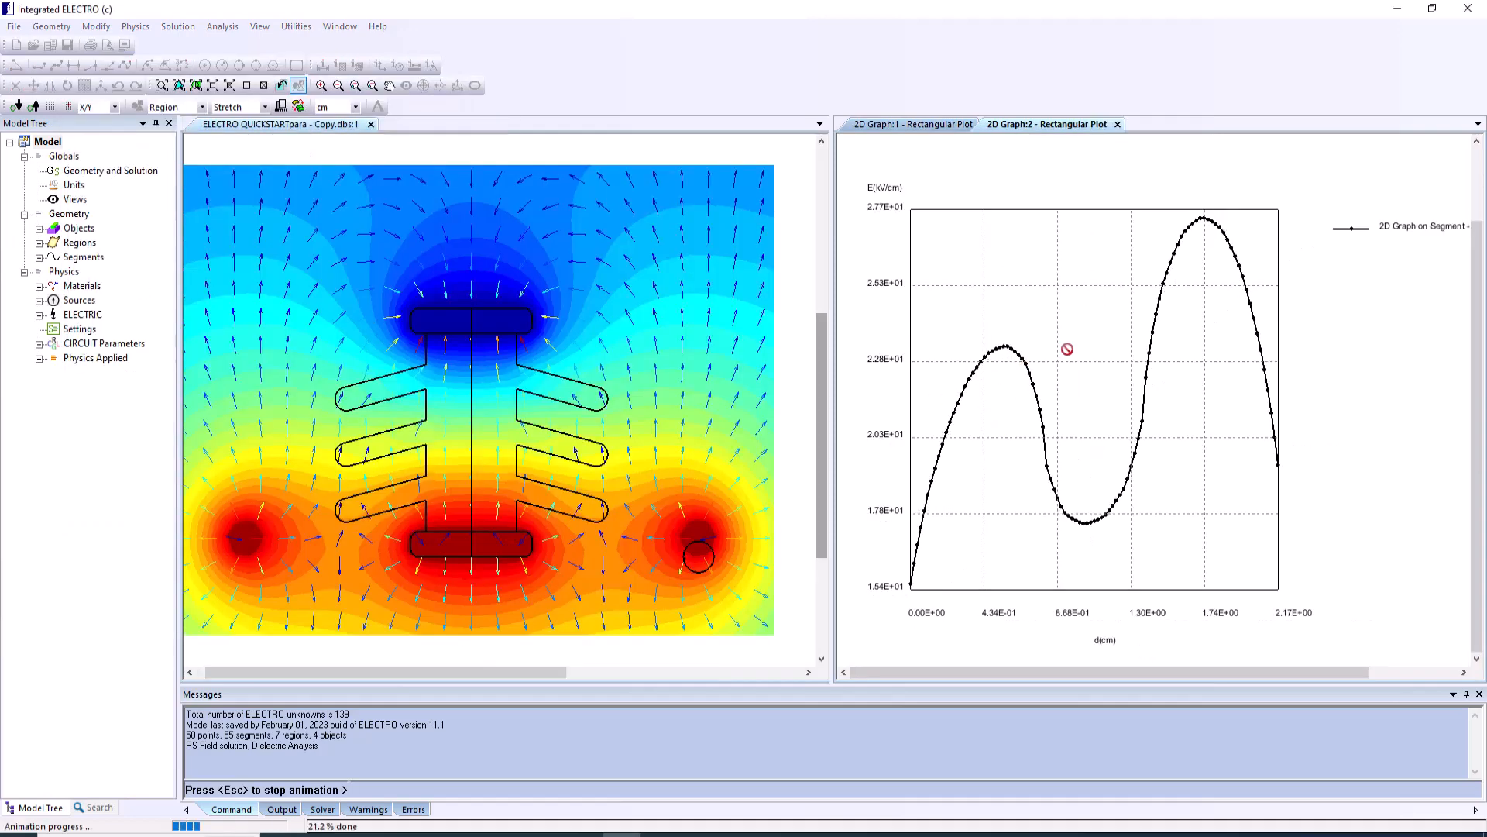